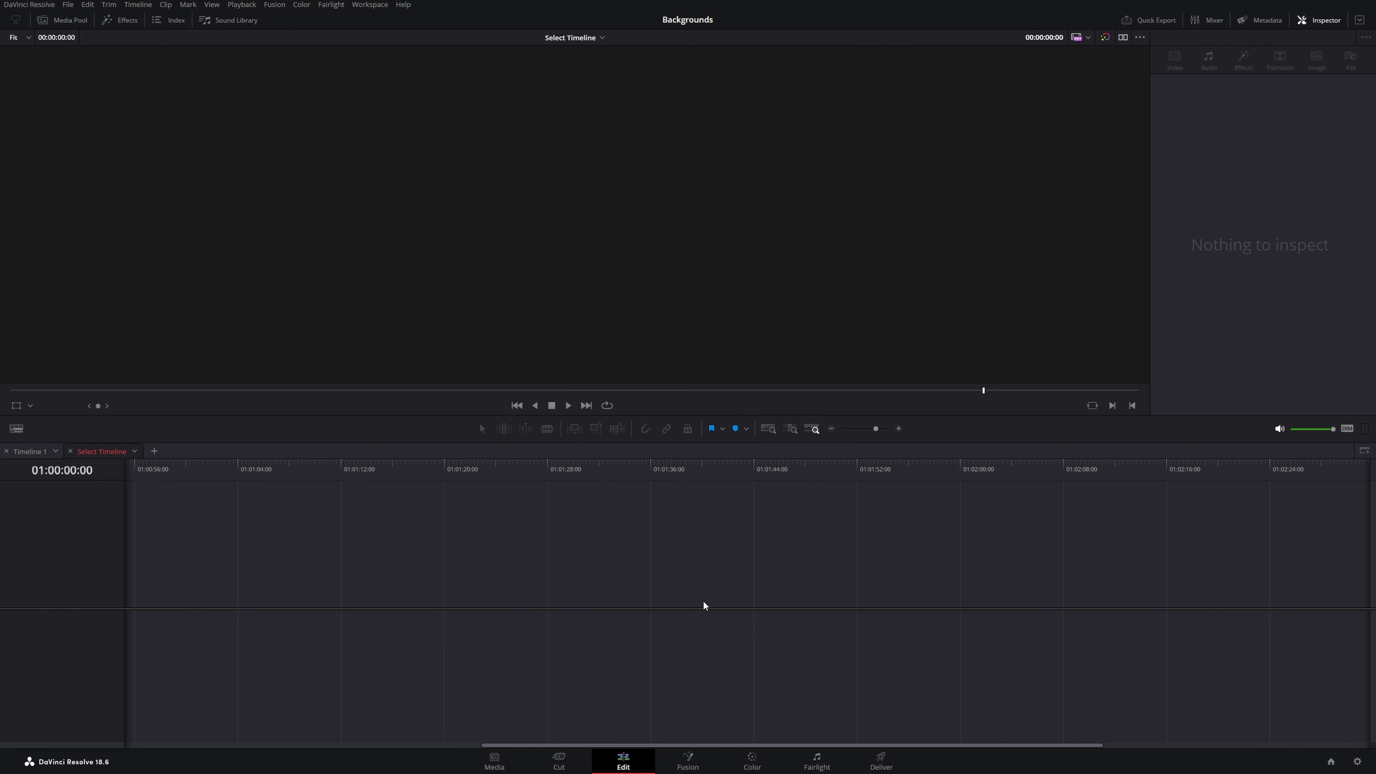
Step: Go to the Fusion page and add an Ellipse mask node to the composition
{"action": "left_click", "coordinate": [688, 760]}
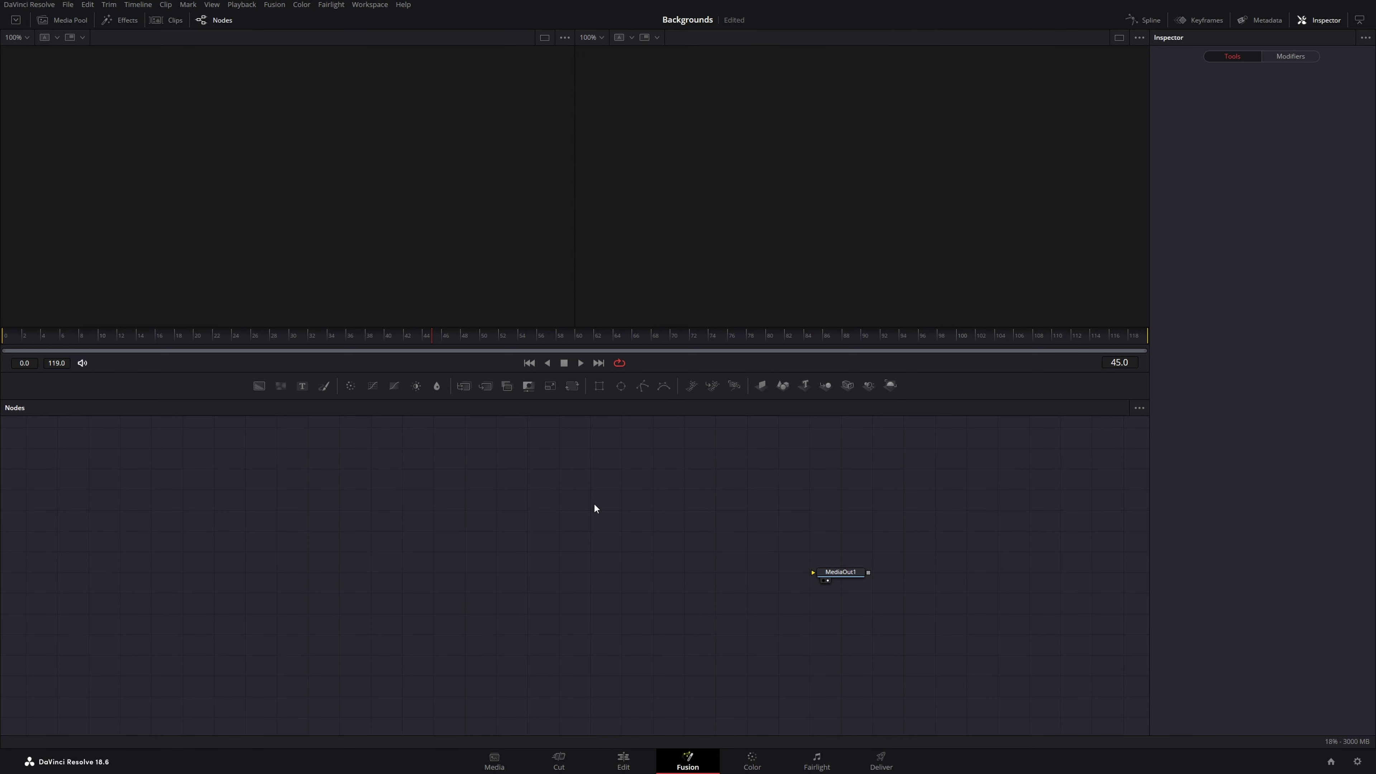
{"action": "key", "text": "shift+space"}
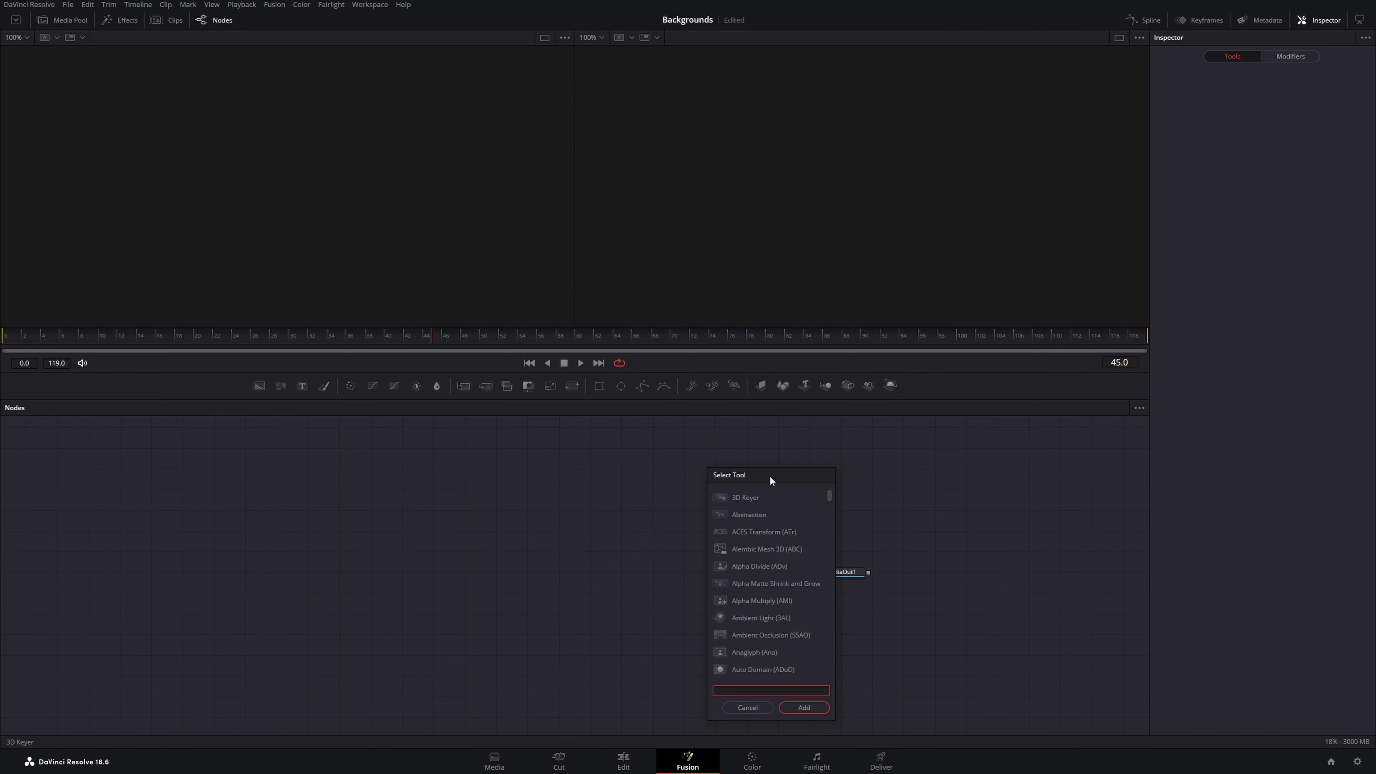
{"action": "left_click_drag", "start_coordinate": [770, 475], "coordinate": [437, 412]}
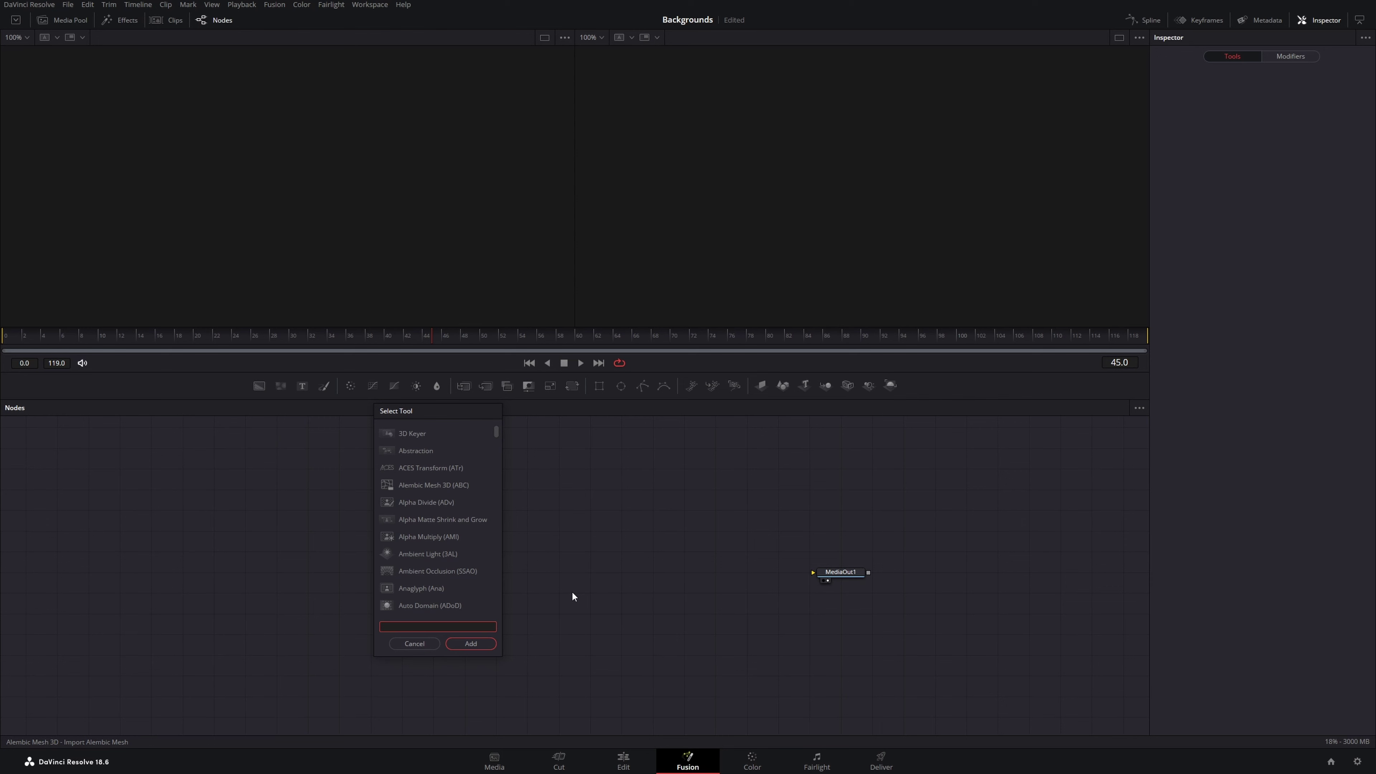
{"action": "type", "text": "ellipse"}
{"action": "key", "text": "Return"}
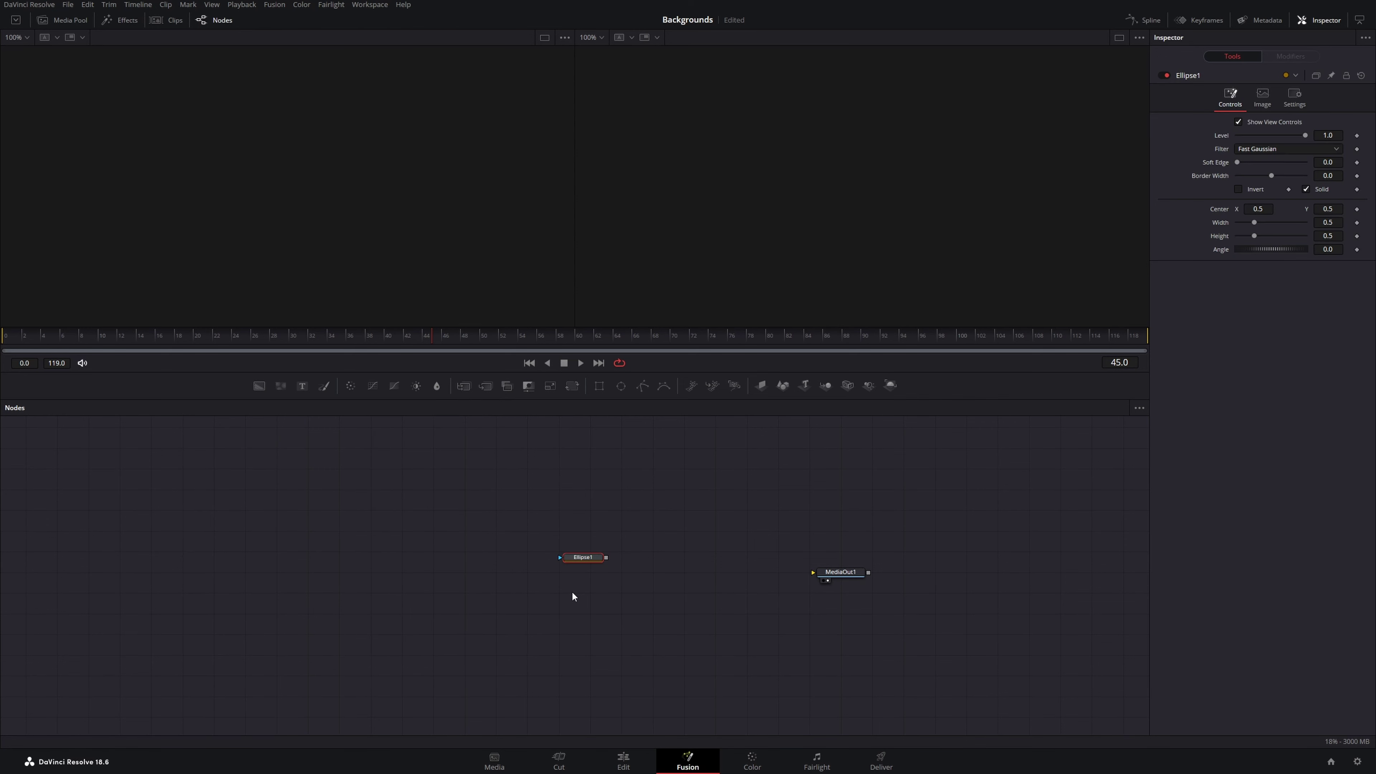
Step: Add a Background node and a Grid node to the composition
{"action": "key", "text": "shift+space"}
{"action": "type", "text": "backg"}
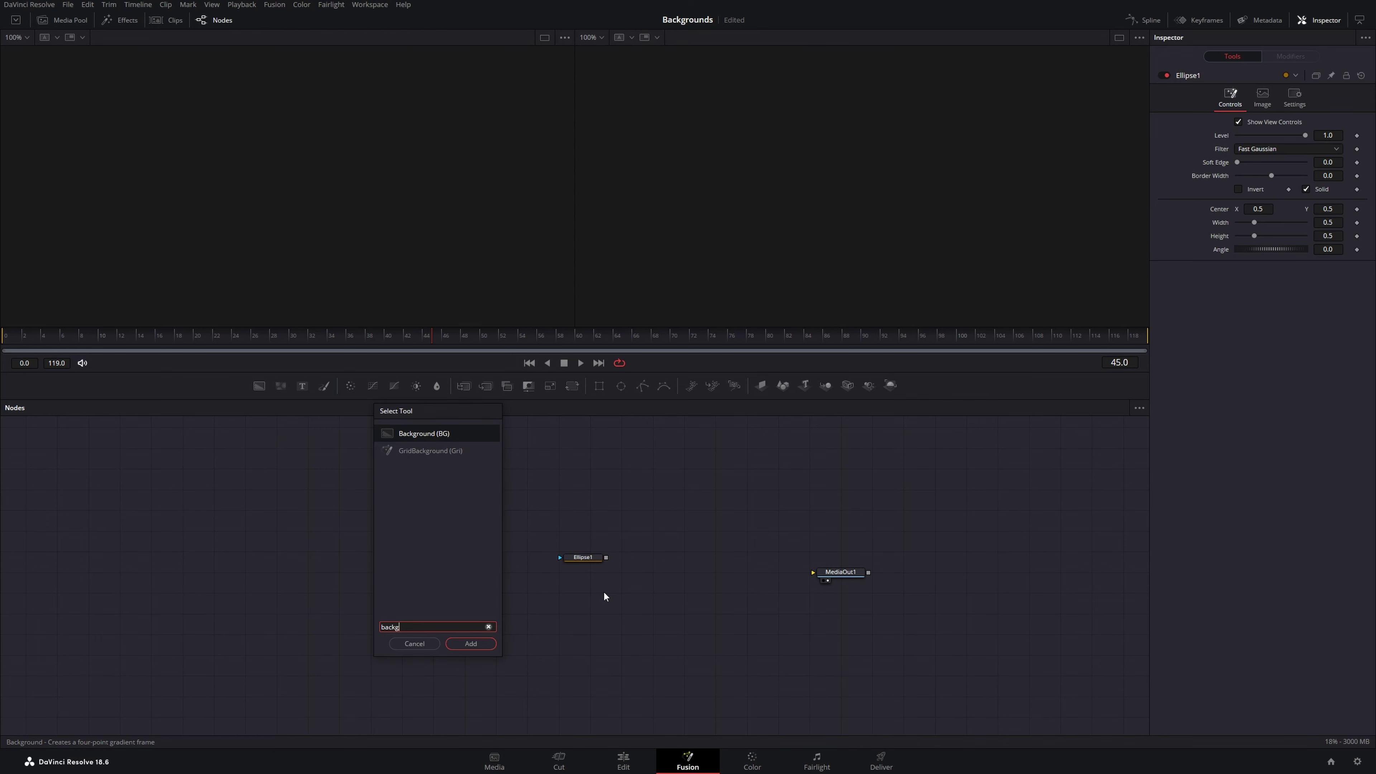
{"action": "key", "text": "Return"}
{"action": "key", "text": "shift+space"}
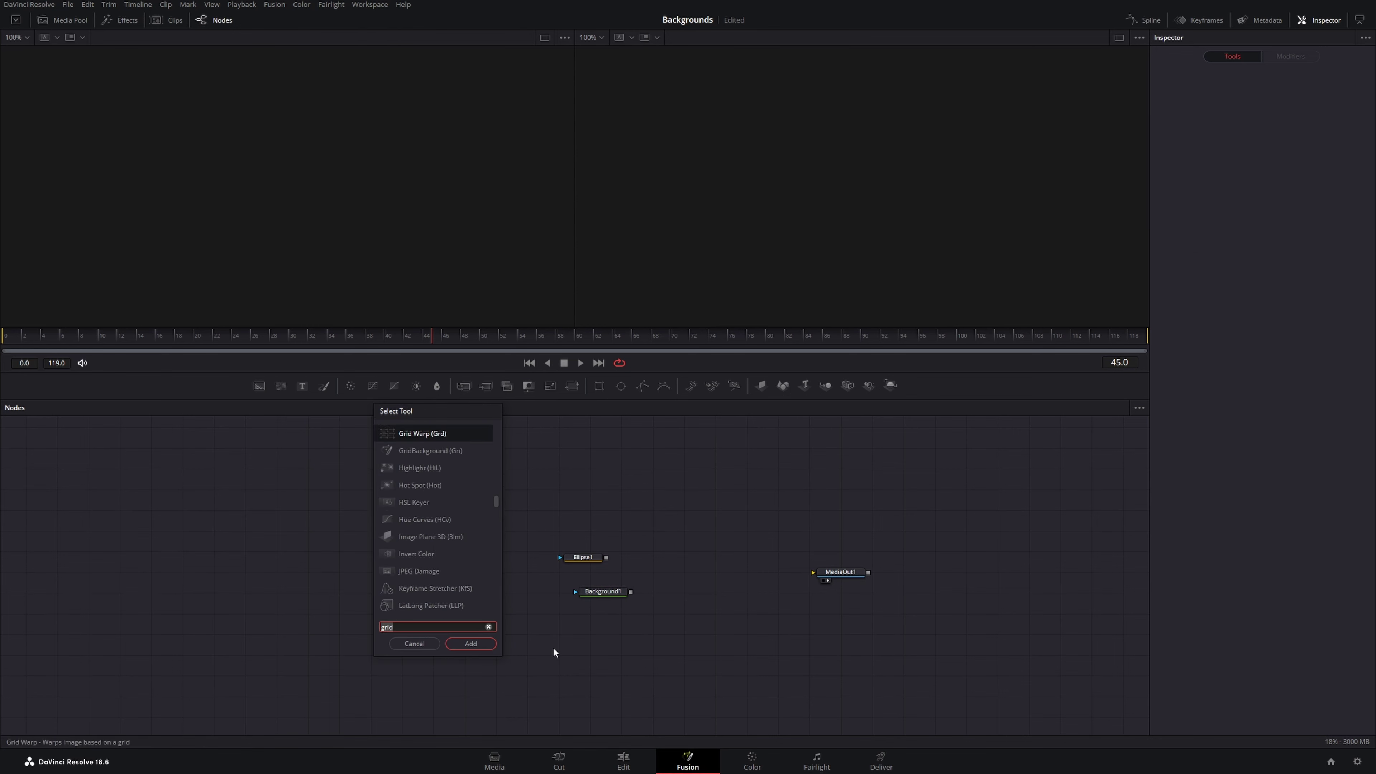
{"action": "type", "text": "grid"}
{"action": "double_click", "coordinate": [411, 432]}
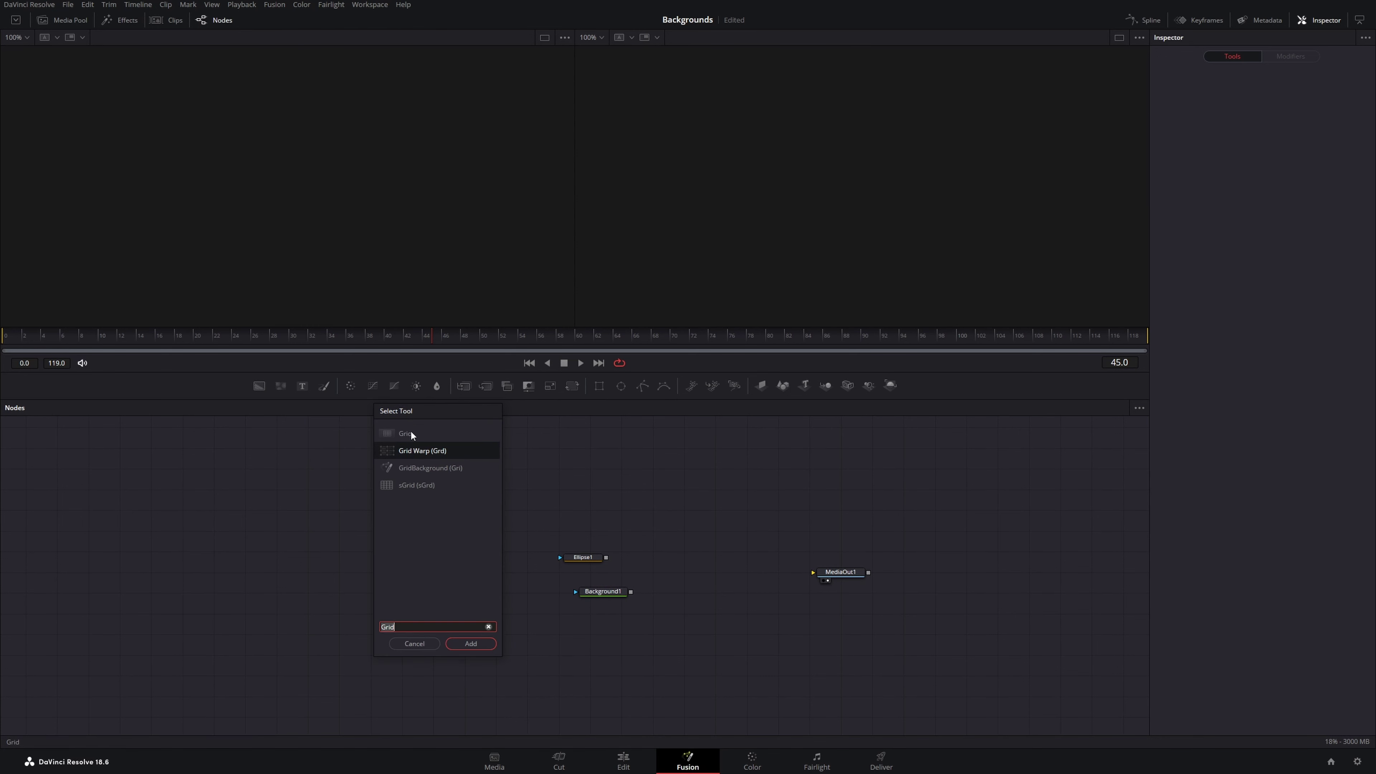
Step: Add a Lens Distort node and connect its output to MediaOut1
{"action": "key", "text": "shift+space"}
{"action": "type", "text": "lense"}
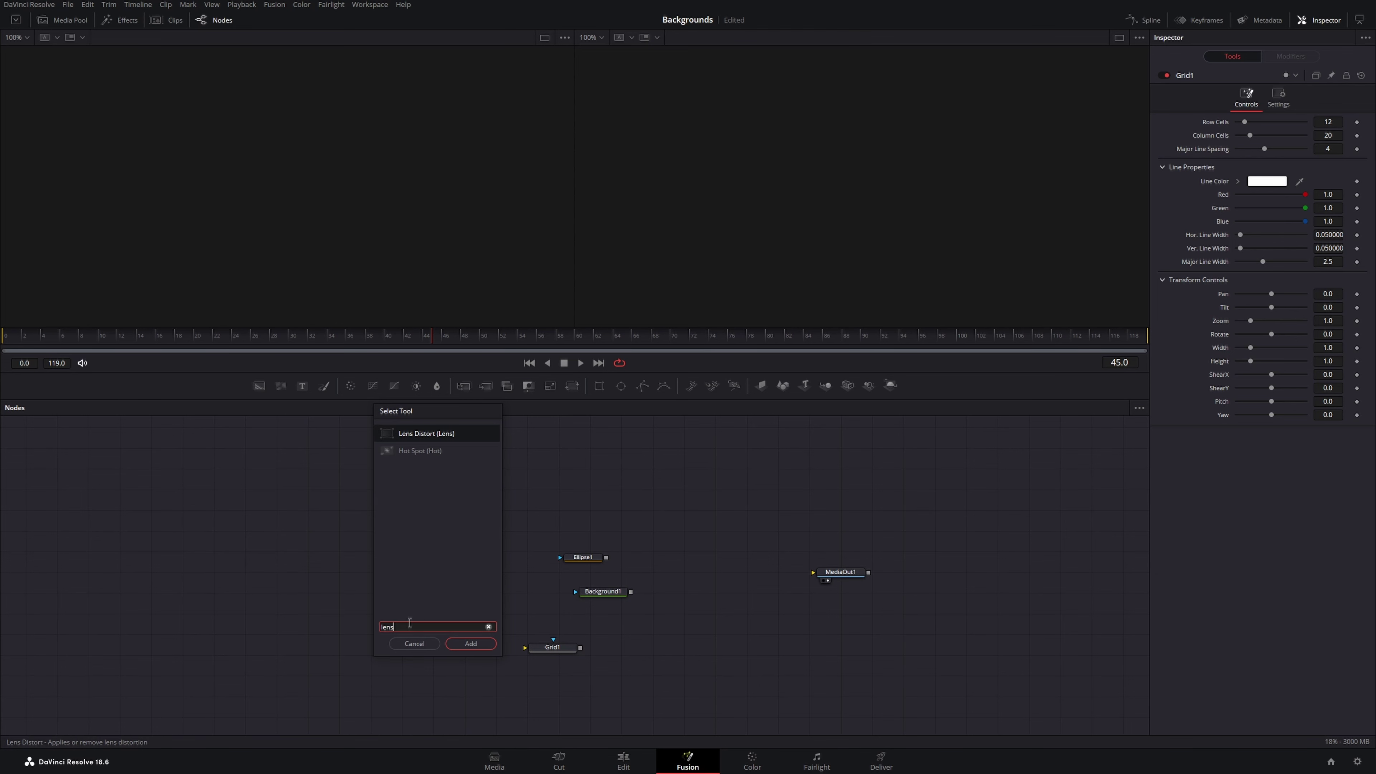
{"action": "key", "text": "Return"}
{"action": "left_click_drag", "start_coordinate": [337, 601], "coordinate": [828, 540]}
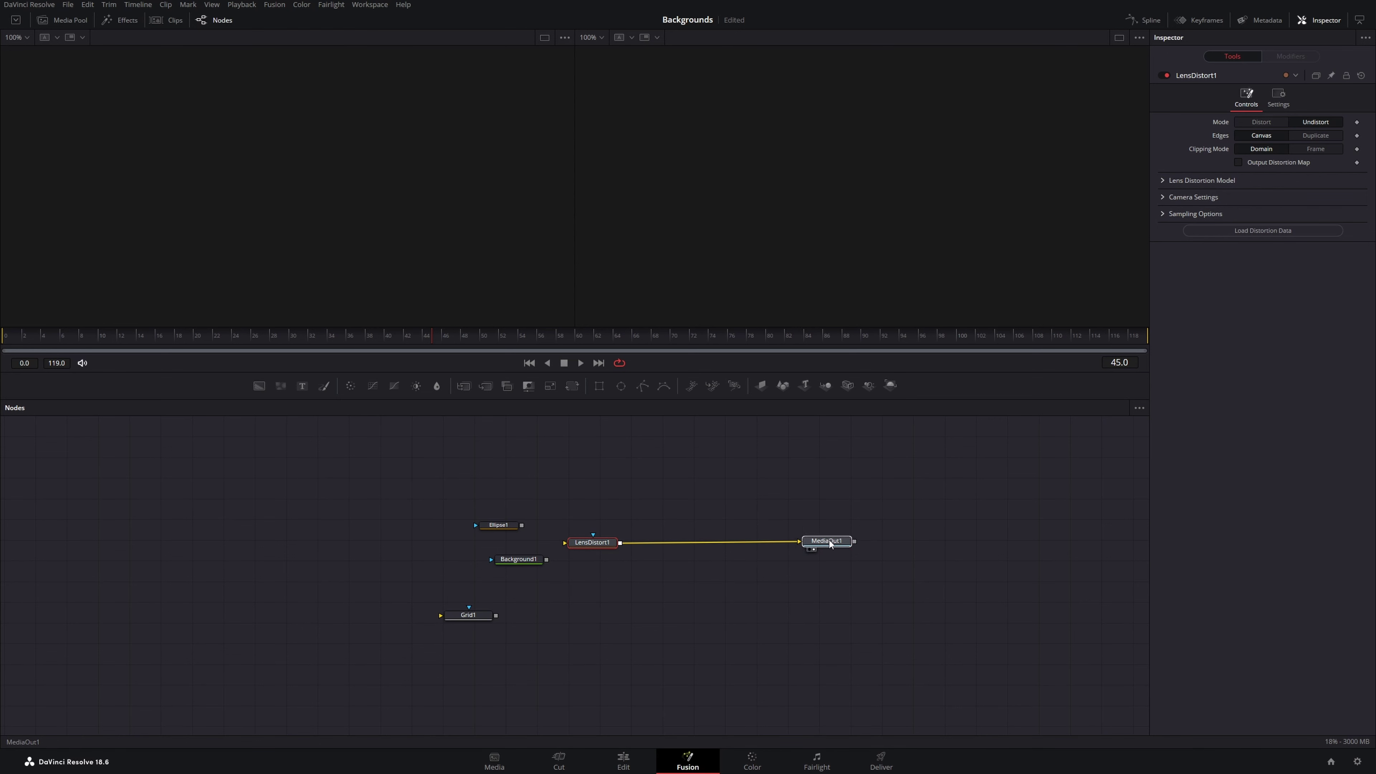
Step: Connect Grid1 into LensDistort1 and feed Background1 into Grid1, placing the background node below the grid node
{"action": "left_click_drag", "start_coordinate": [495, 526], "coordinate": [320, 524]}
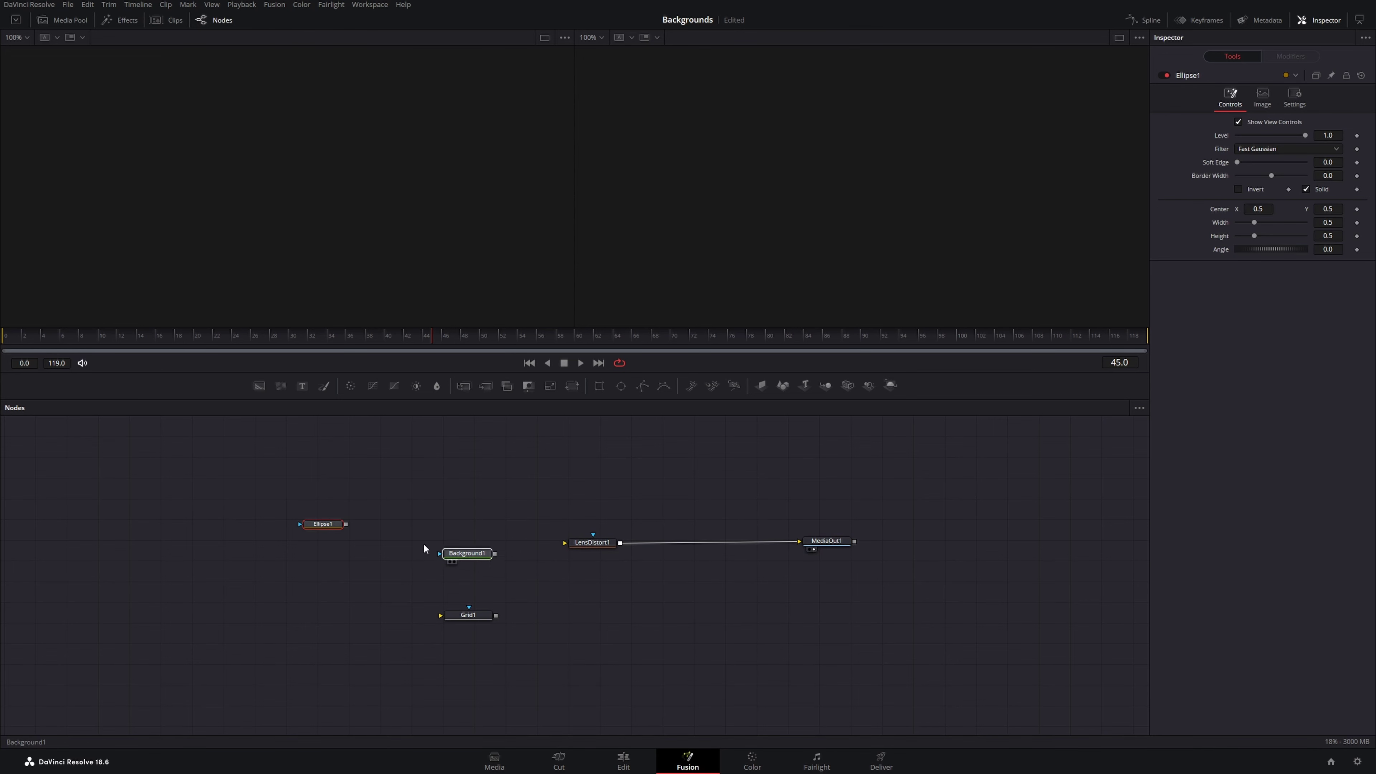
{"action": "left_click_drag", "start_coordinate": [518, 559], "coordinate": [595, 538]}
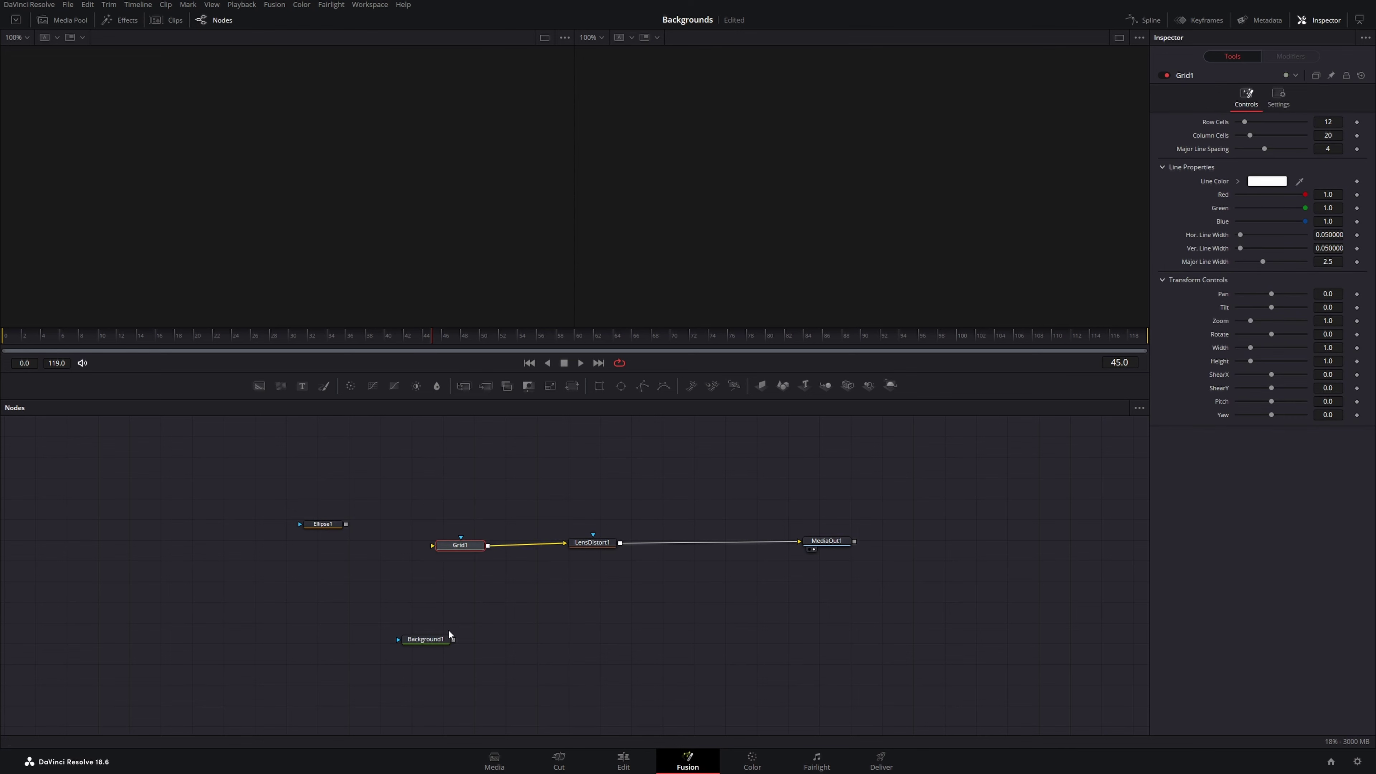
{"action": "left_click_drag", "start_coordinate": [453, 640], "coordinate": [460, 554]}
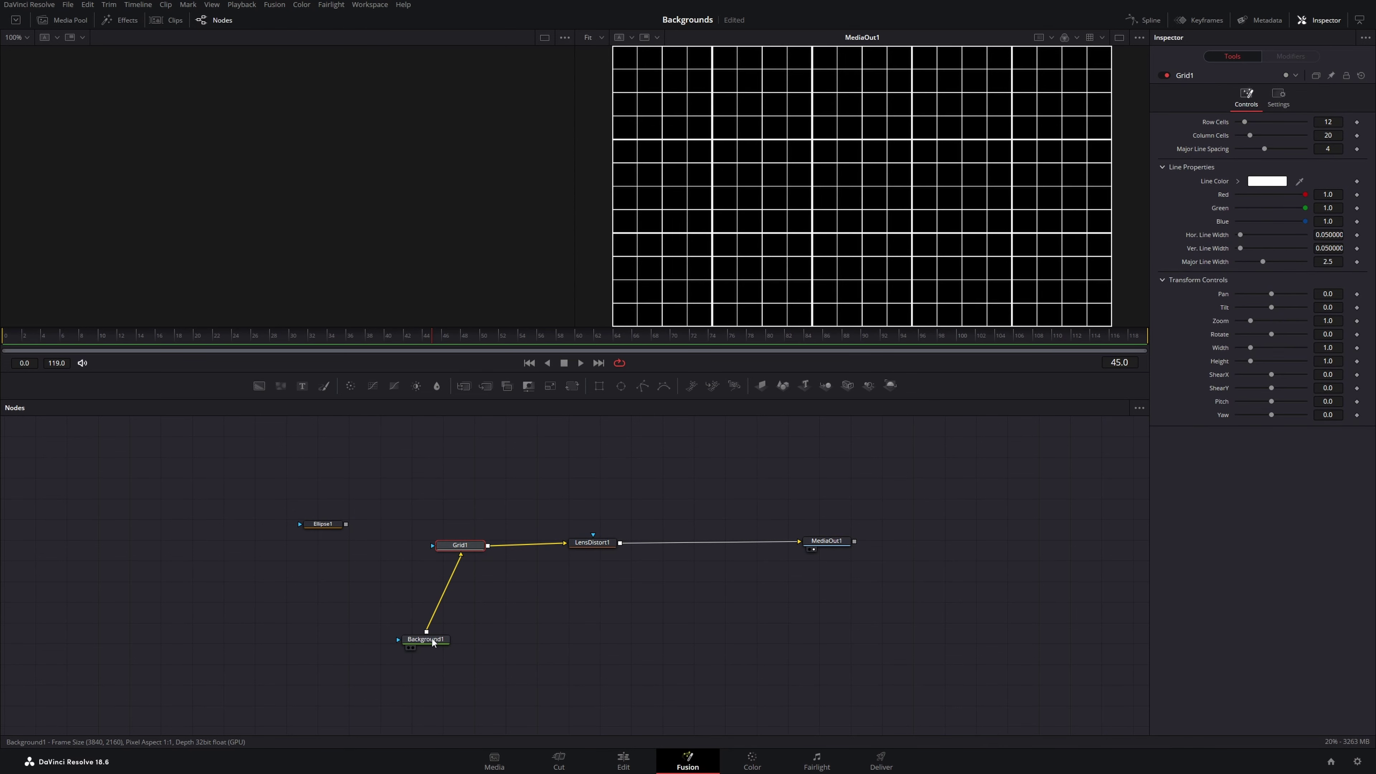
{"action": "left_click_drag", "start_coordinate": [433, 639], "coordinate": [465, 618]}
Step: Connect Ellipse1 to Grid1 as its mask and line the ellipse node up beside the grid node
{"action": "left_click_drag", "start_coordinate": [347, 524], "coordinate": [433, 546]}
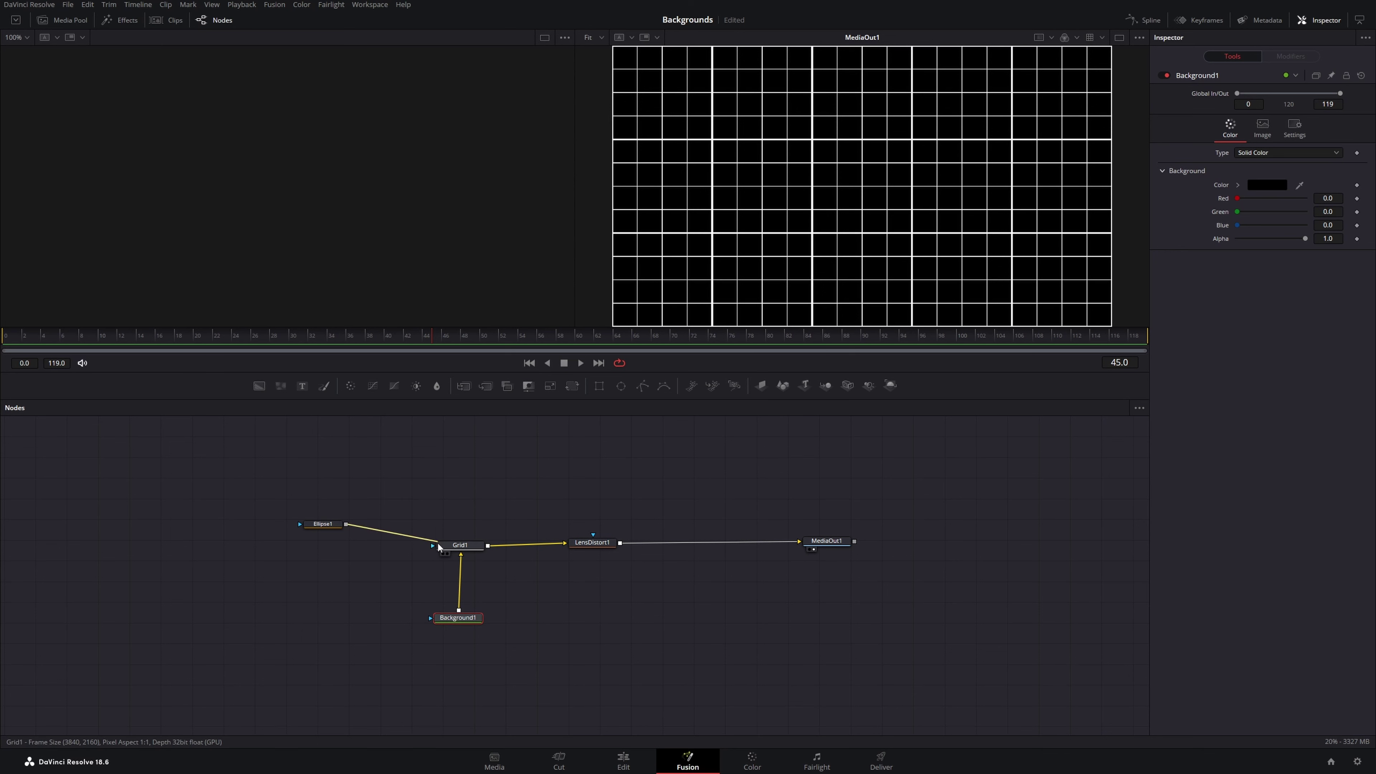
{"action": "left_click_drag", "start_coordinate": [329, 525], "coordinate": [373, 545]}
{"action": "left_click", "coordinate": [751, 608]}
{"action": "left_click_drag", "start_coordinate": [783, 603], "coordinate": [769, 623]}
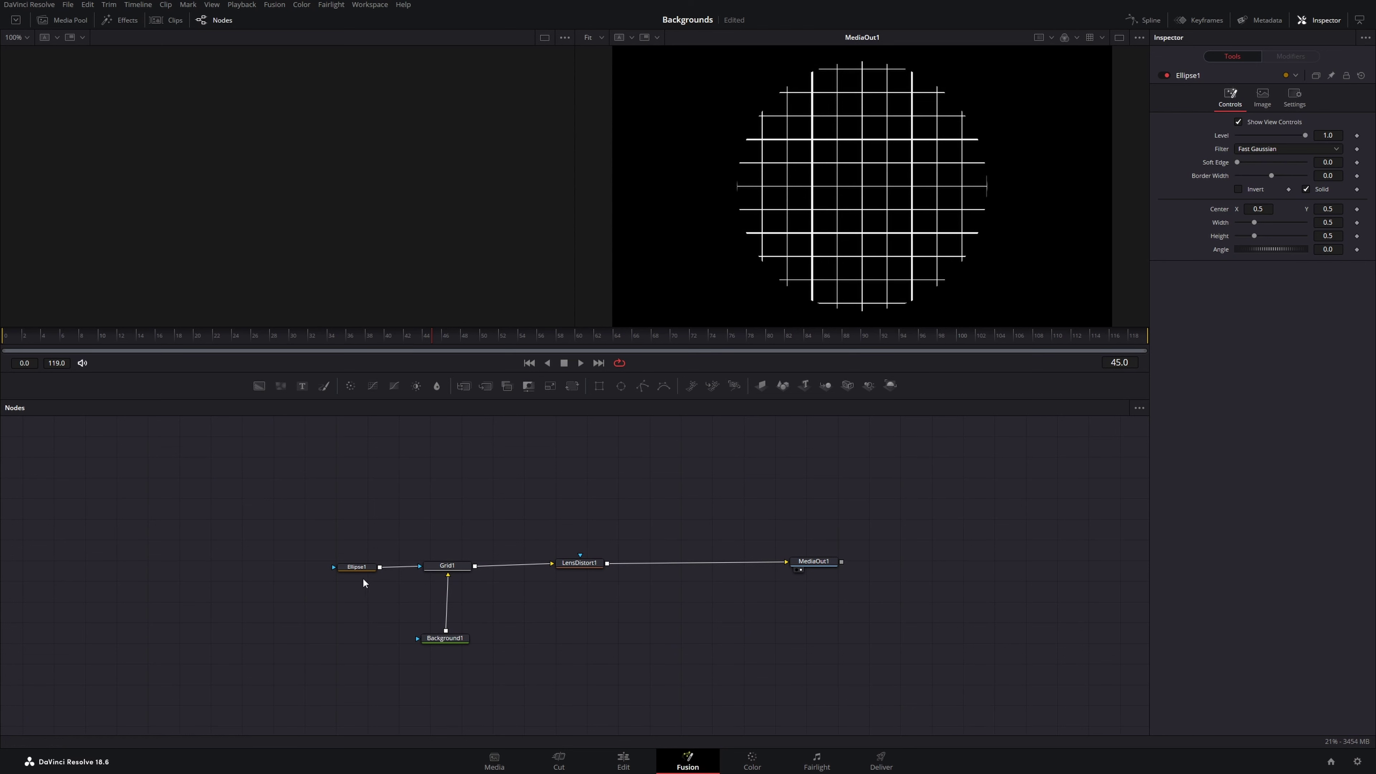
Step: Stretch the ellipse mask to width 1.858 and height 0.298, and set its soft edge to 0.2
{"action": "left_click", "coordinate": [358, 568]}
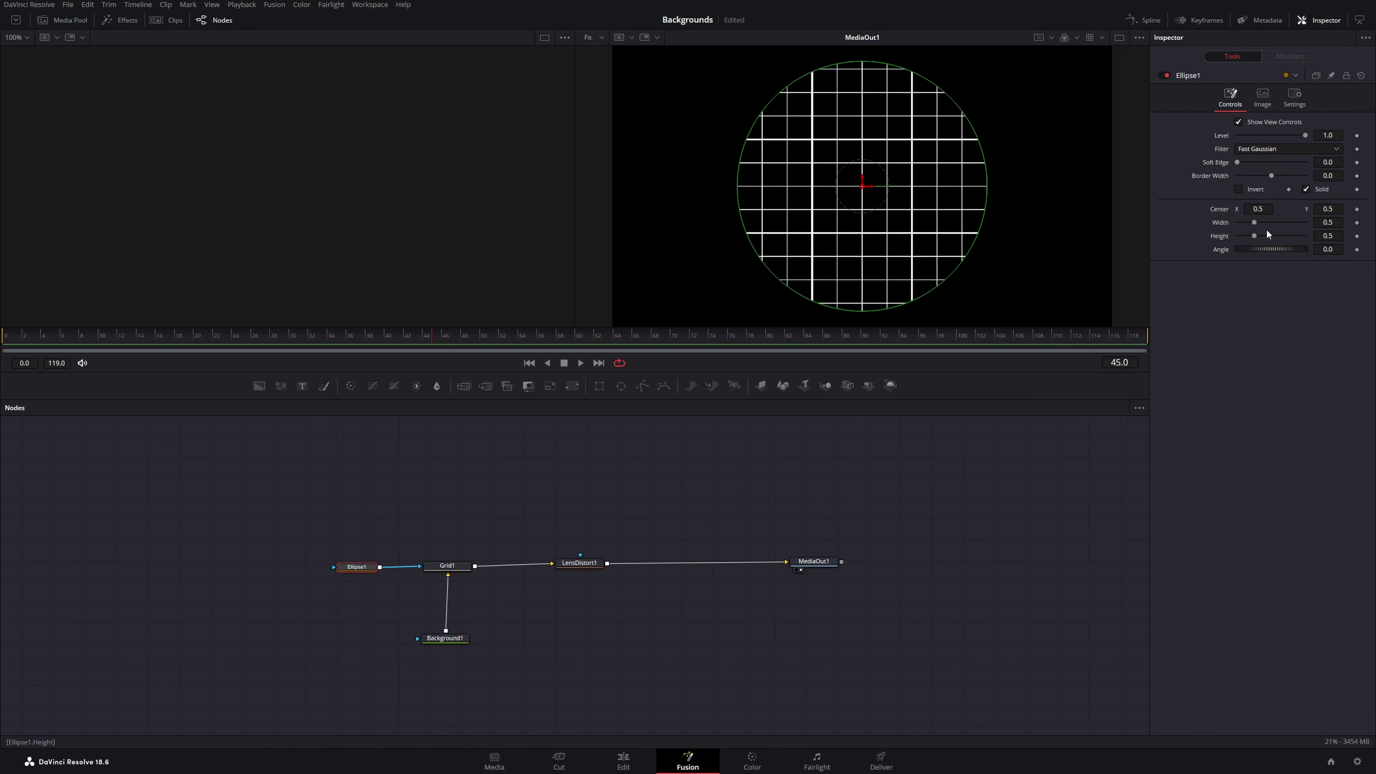
{"action": "mouse_move", "coordinate": [1254, 222]}
{"action": "left_mouse_down"}
{"action": "mouse_move", "coordinate": [1299, 219]}
{"action": "mouse_move", "coordinate": [1250, 239]}
{"action": "left_mouse_up"}
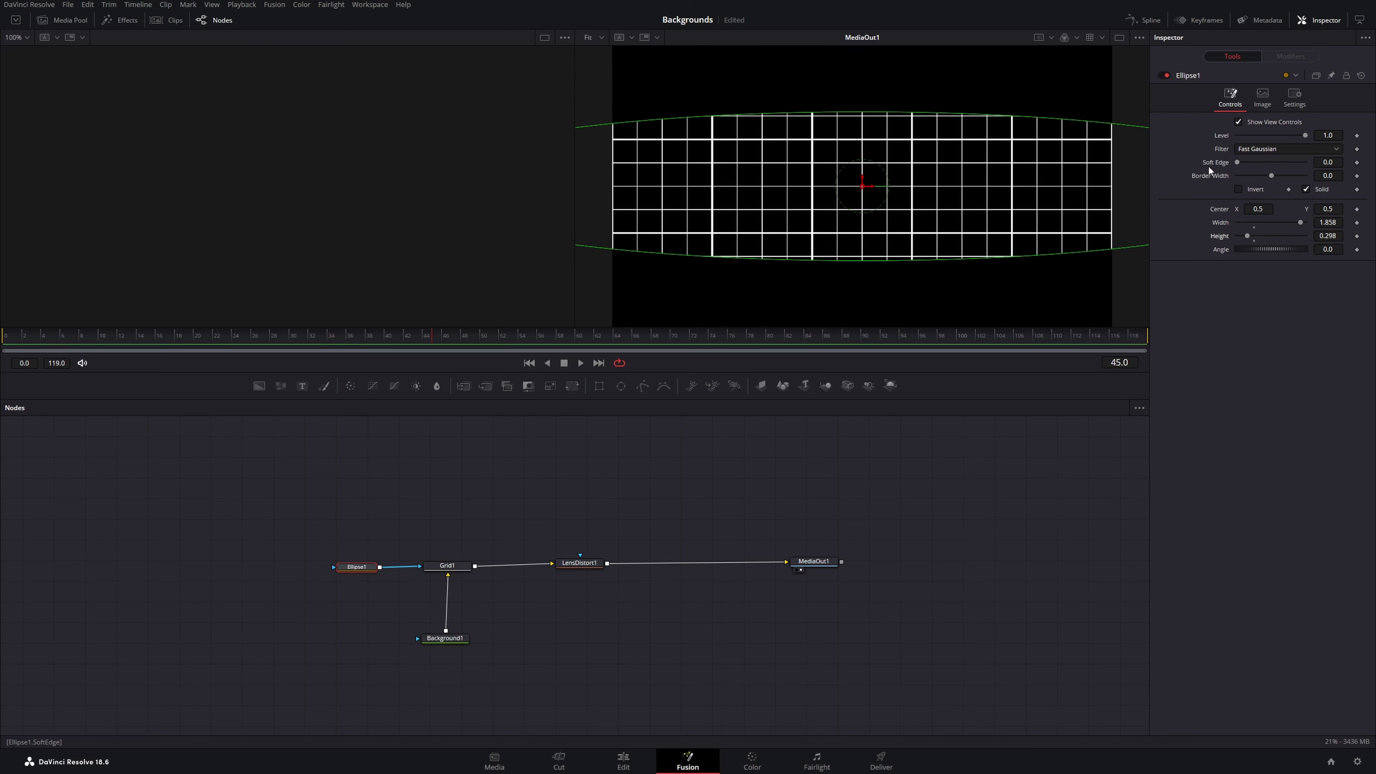
{"action": "left_click_drag", "start_coordinate": [1237, 161], "coordinate": [1312, 160]}
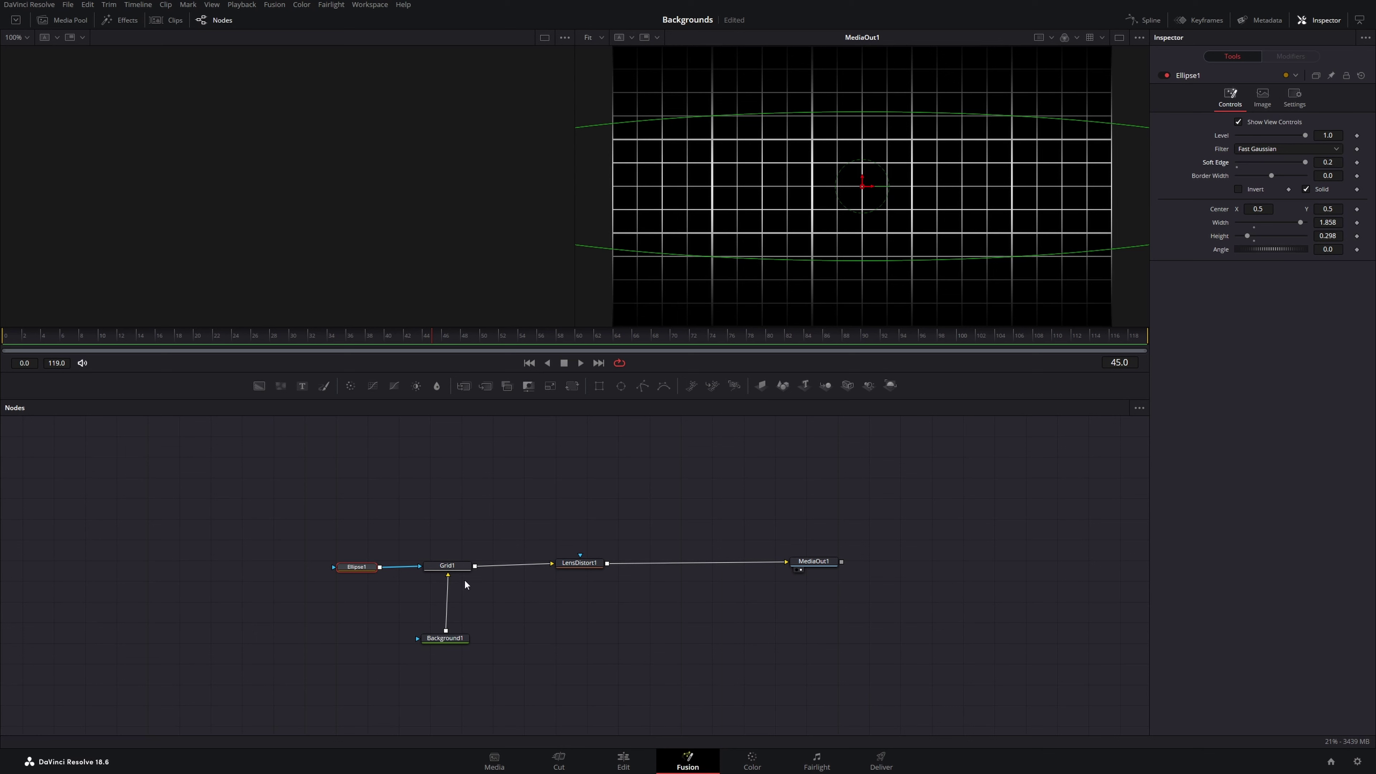
Step: Set Grid1 to 15 row cells and 25 column cells
{"action": "left_click", "coordinate": [448, 565]}
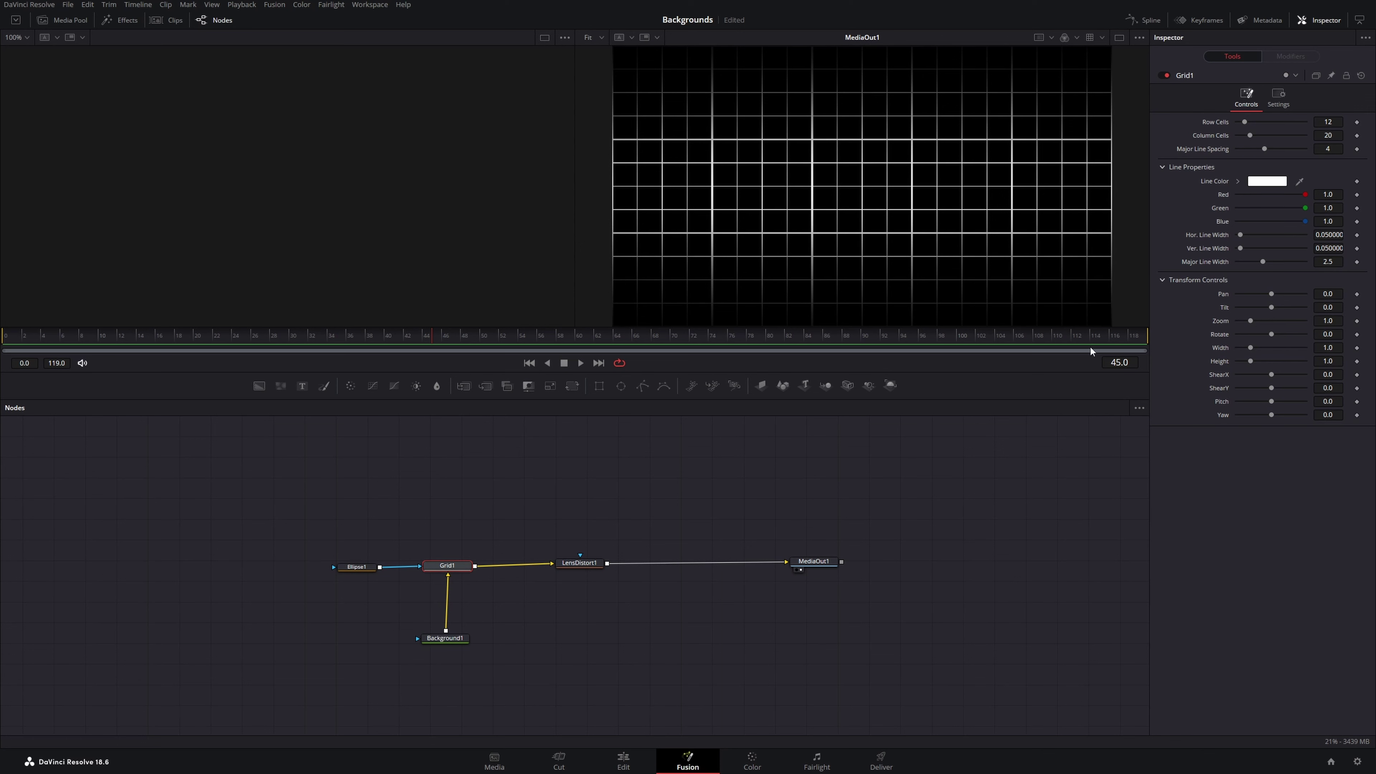
{"action": "left_click", "coordinate": [1331, 122]}
{"action": "type", "text": "15"}
{"action": "key", "text": "Tab"}
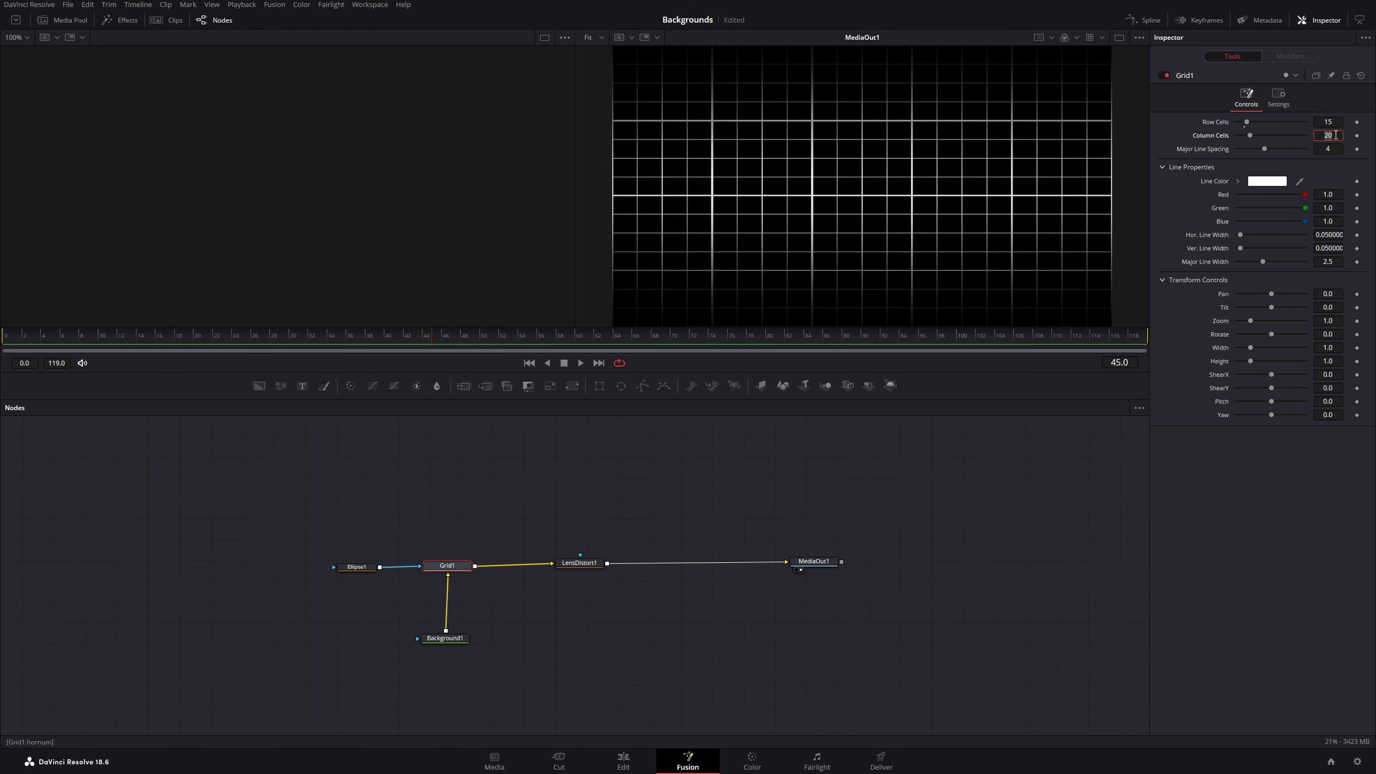
{"action": "key", "text": "Tab"}
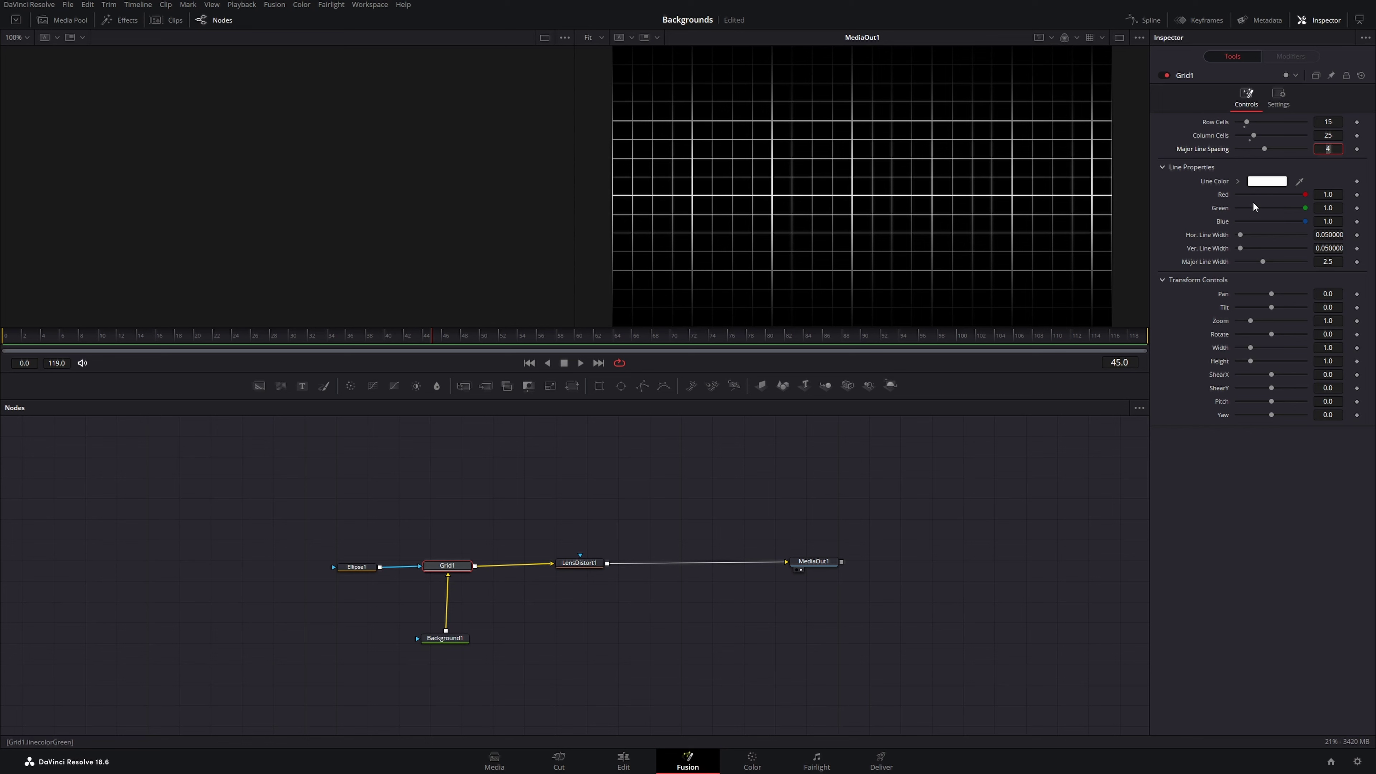
Step: Change the grid's line colour to dark grey #2a2a2a
{"action": "left_click", "coordinate": [1267, 181]}
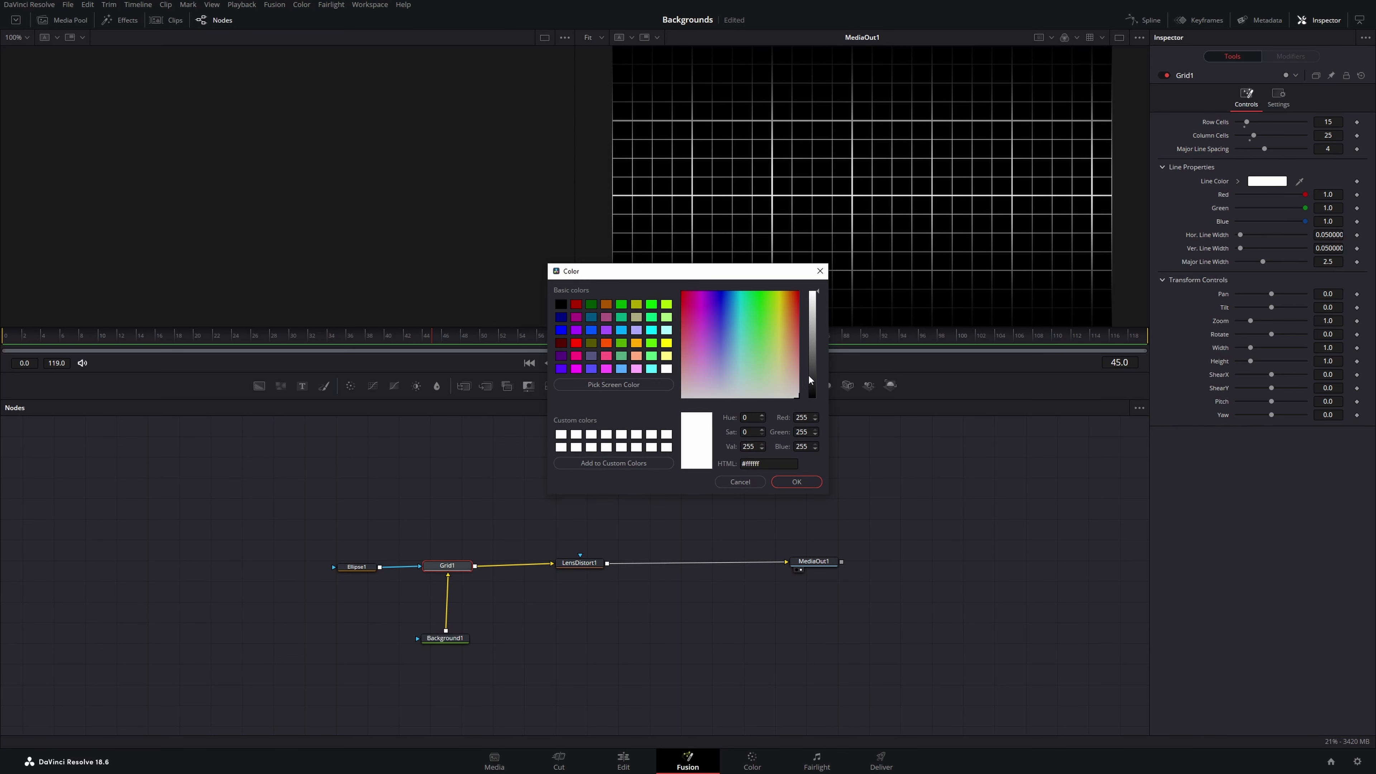
{"action": "left_click_drag", "start_coordinate": [809, 377], "coordinate": [812, 380]}
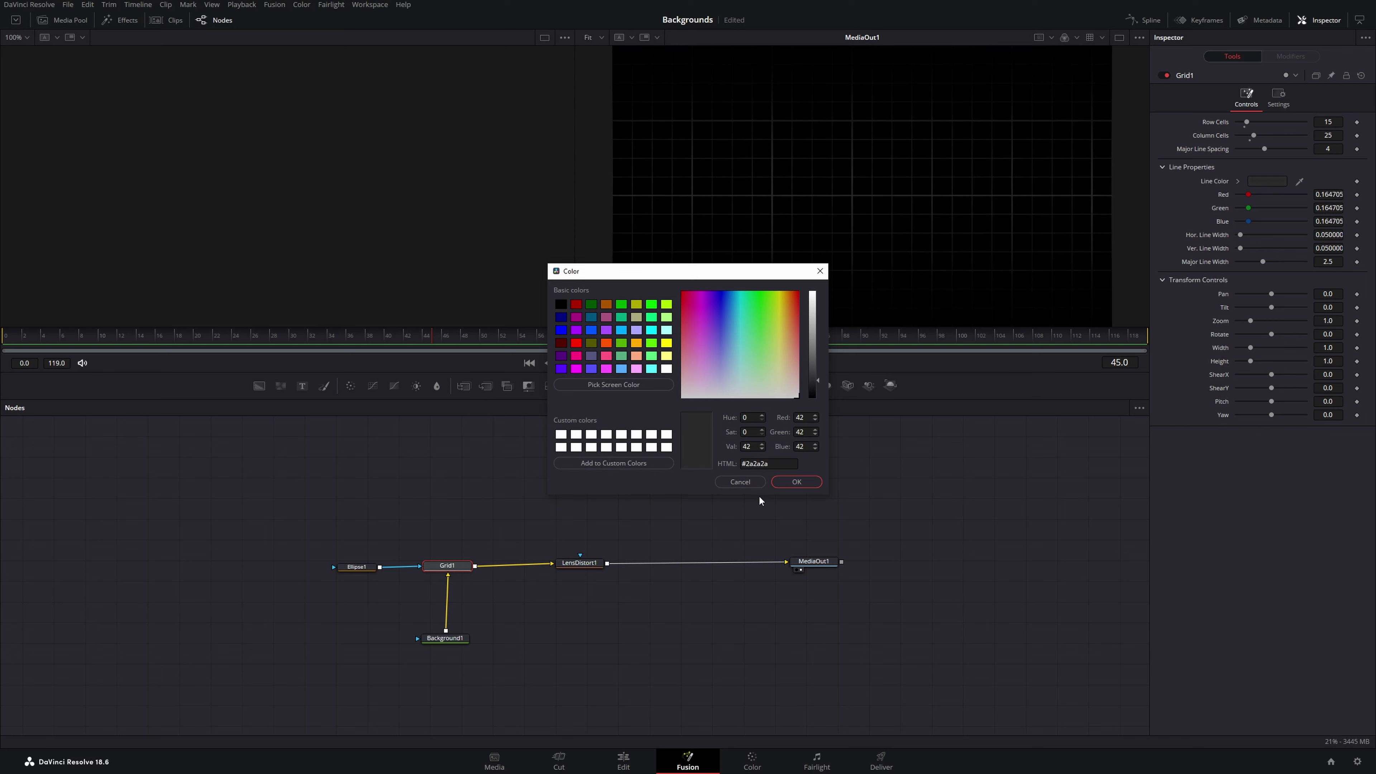
{"action": "left_click", "coordinate": [797, 482]}
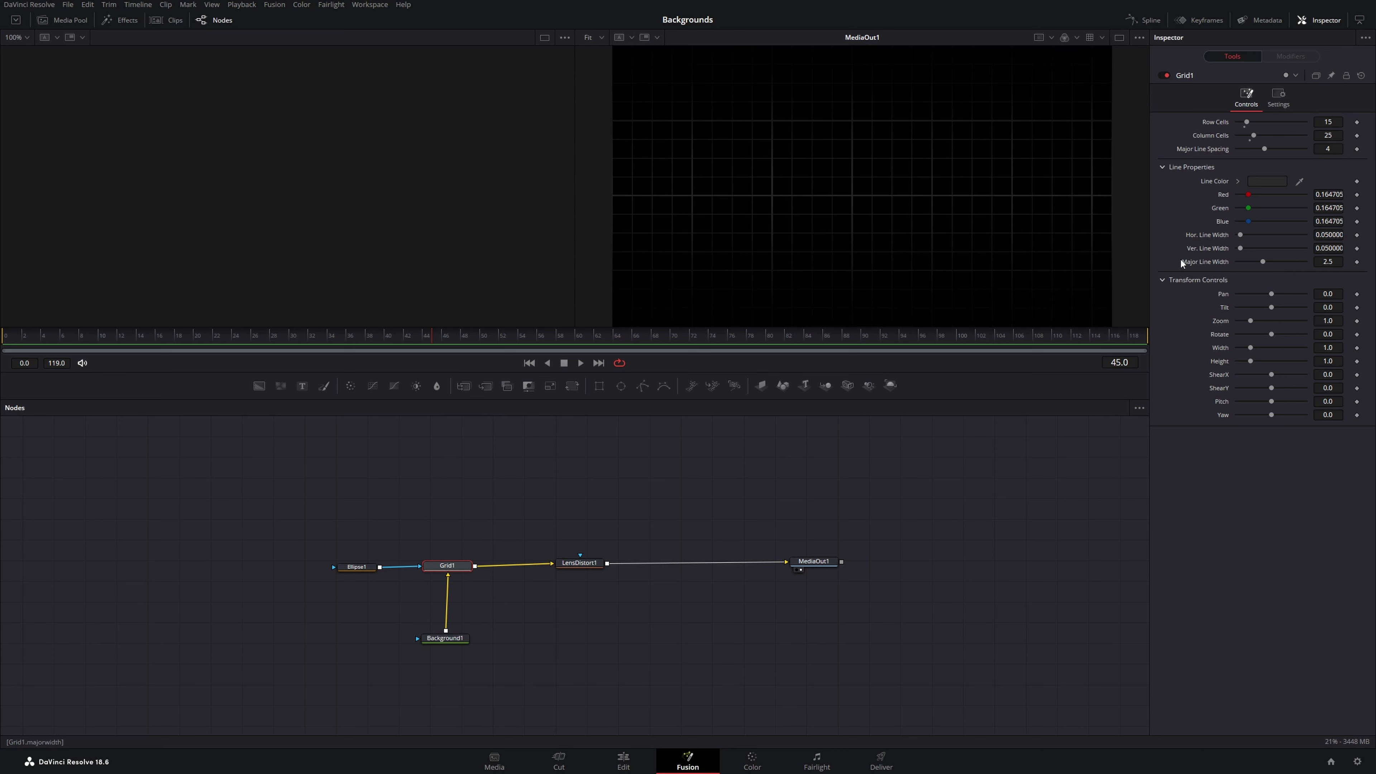
Step: Set the grid's major line width to 1 so all lines are equally thick
{"action": "scroll", "coordinate": [737, 182], "scroll_direction": "up", "scroll_amount": 5}
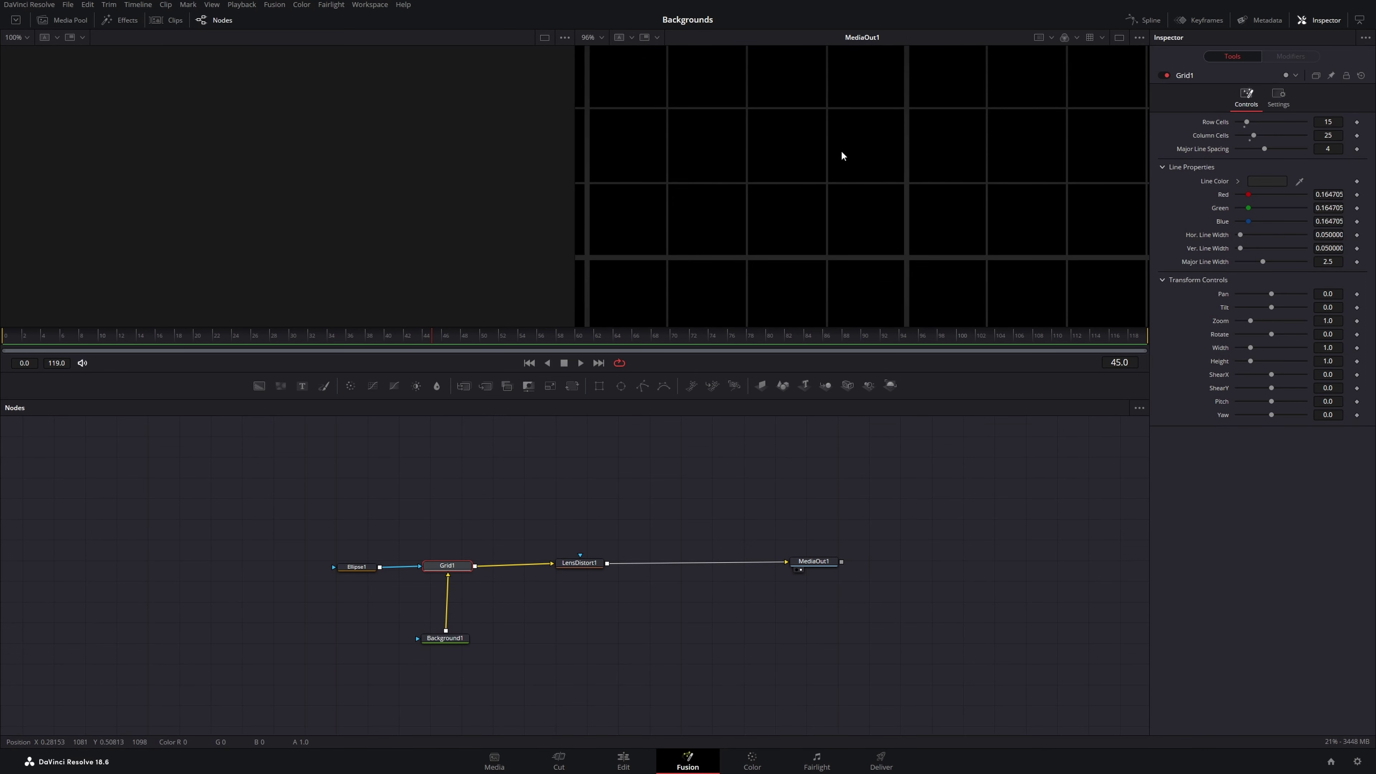
{"action": "scroll", "coordinate": [911, 201], "scroll_direction": "down", "scroll_amount": 5}
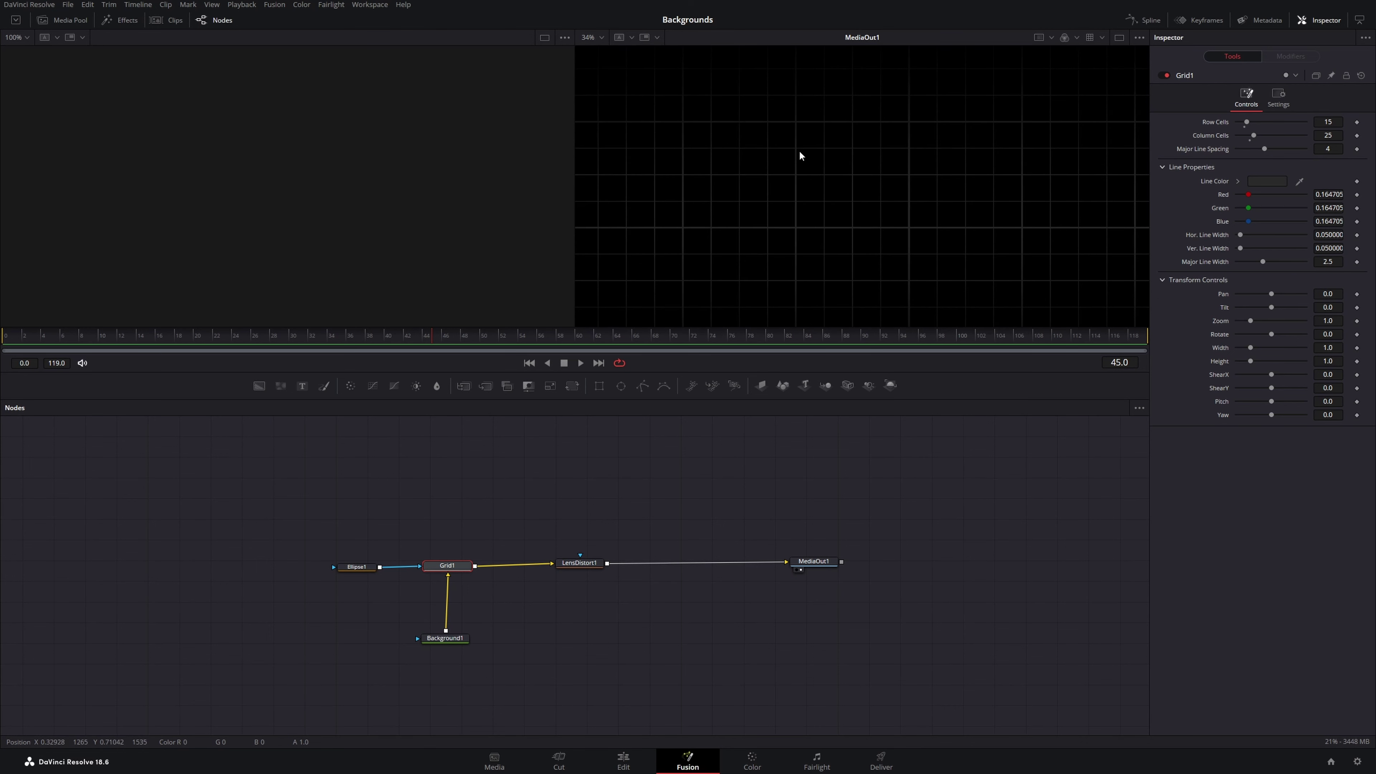
{"action": "left_click", "coordinate": [1331, 261]}
{"action": "type", "text": "1"}
{"action": "key", "text": "Tab"}
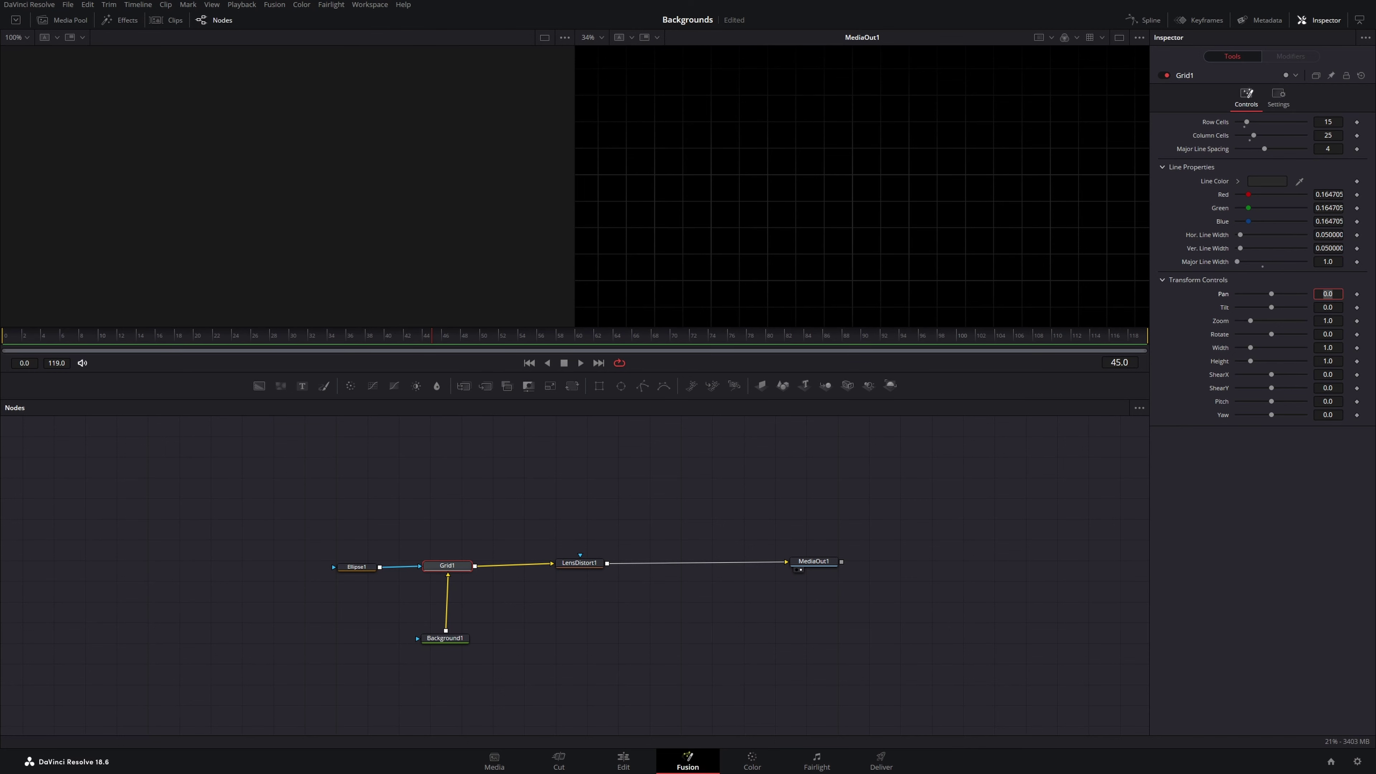
Step: Switch LensDistort1 to Distort mode and expand its Lens Distortion Model settings
{"action": "scroll", "coordinate": [842, 169], "scroll_direction": "down", "scroll_amount": 3}
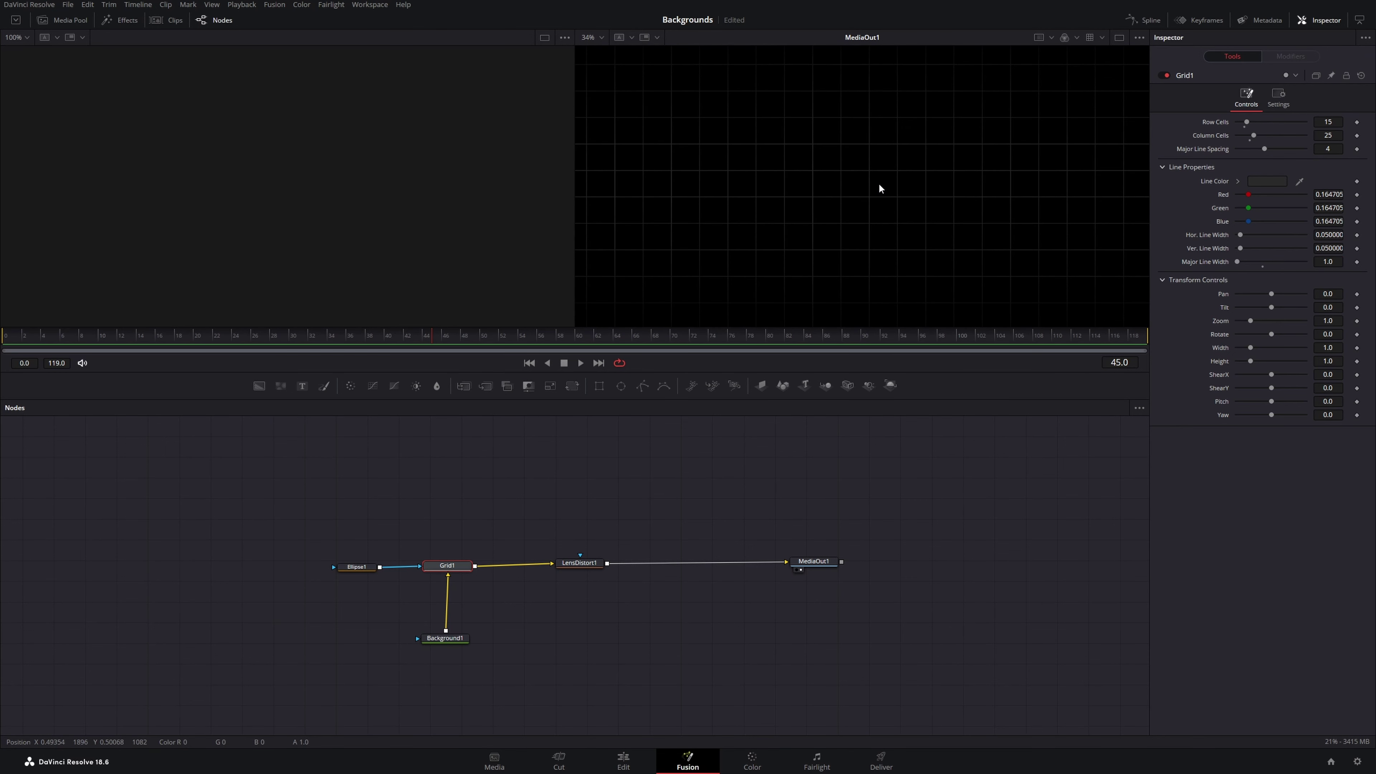
{"action": "left_click_drag", "start_coordinate": [922, 194], "coordinate": [897, 205]}
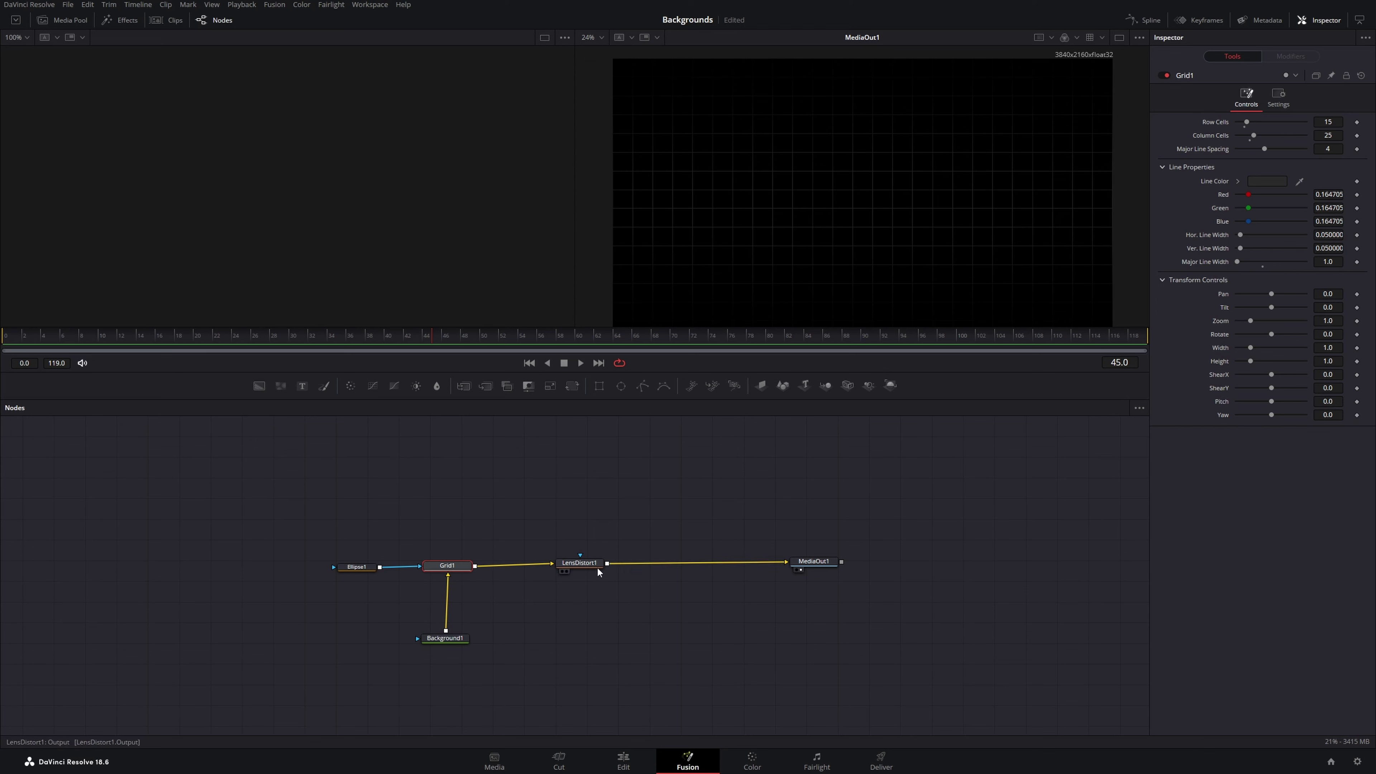
{"action": "left_click", "coordinate": [583, 565]}
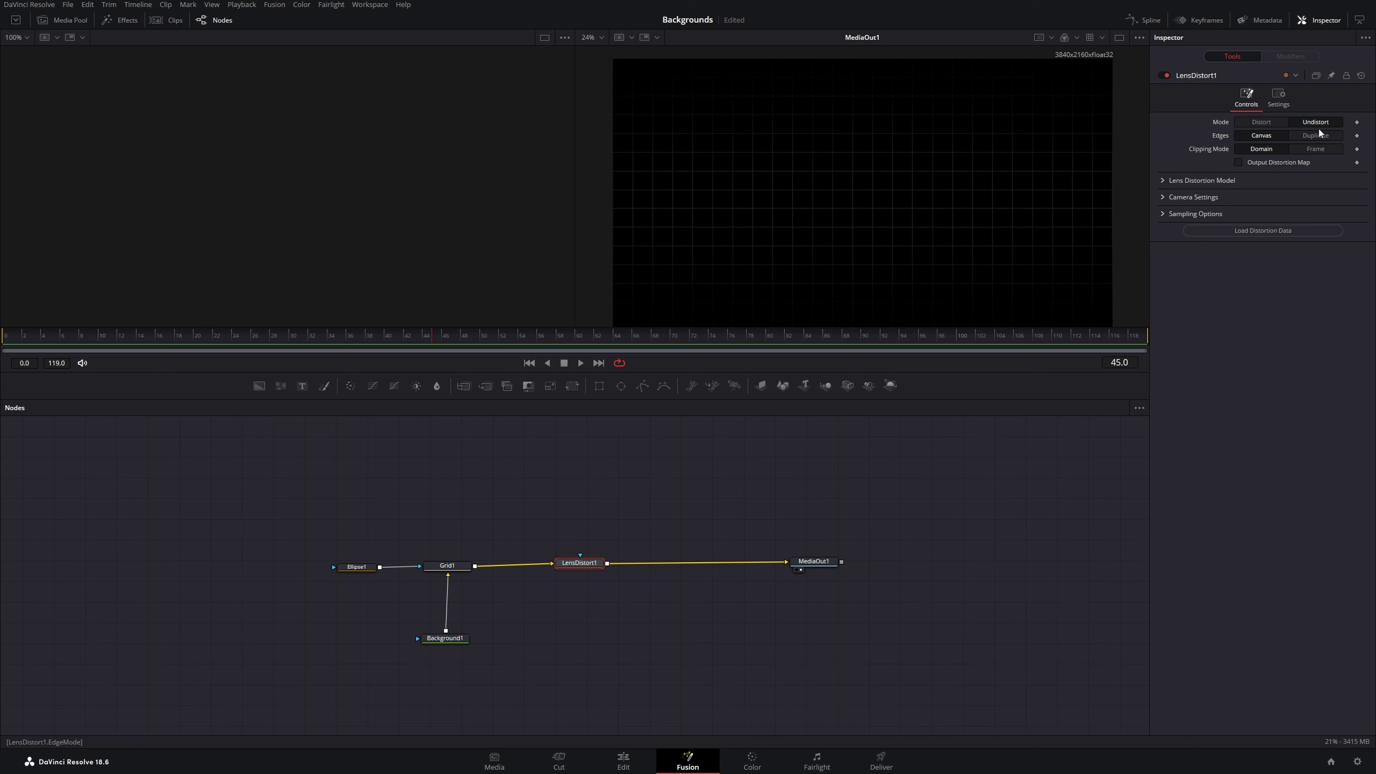
{"action": "left_click", "coordinate": [1264, 123]}
{"action": "left_click", "coordinate": [1162, 180]}
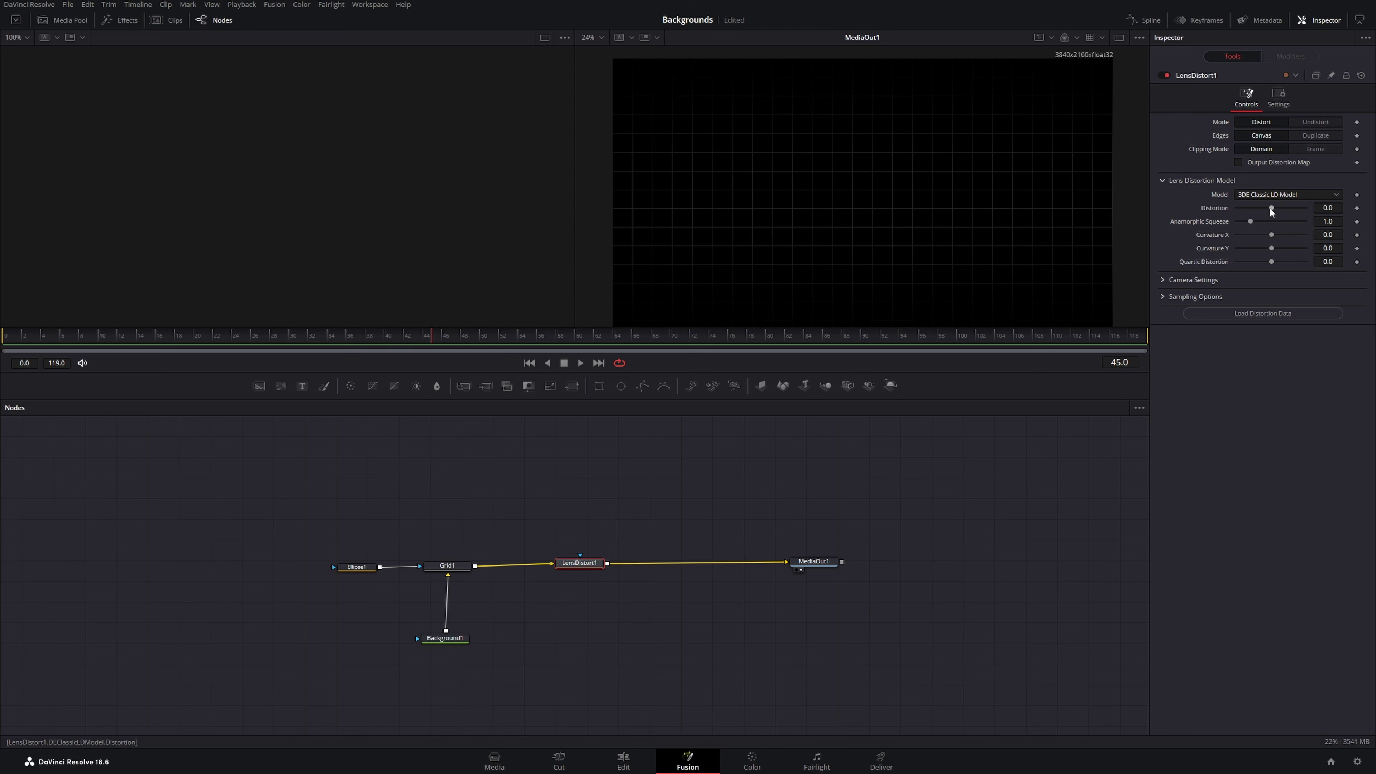
Step: Set the distortion amount of LensDistort1 to -0.1
{"action": "left_click_drag", "start_coordinate": [1272, 209], "coordinate": [1267, 208]}
{"action": "left_click", "coordinate": [1330, 208]}
{"action": "type", "text": "-"}
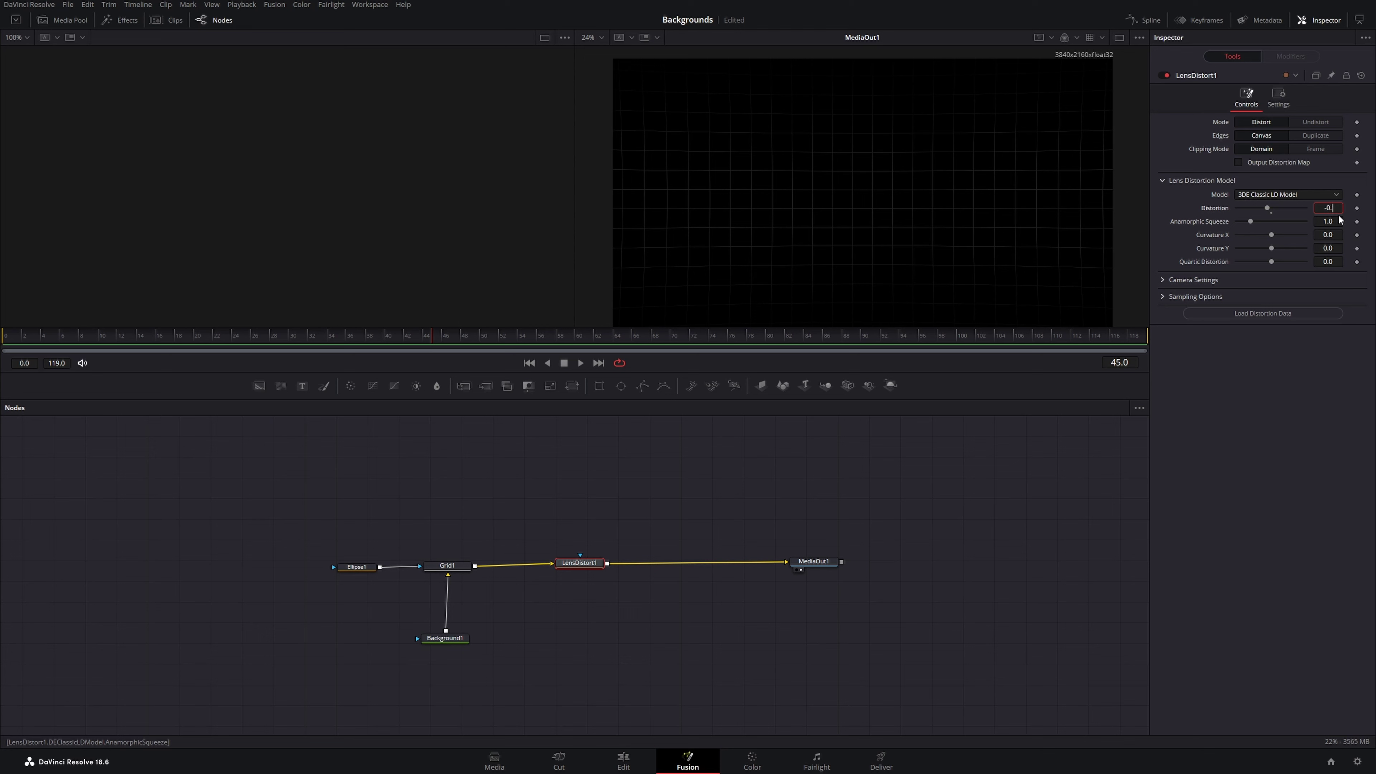
{"action": "type", "text": "0.15"}
{"action": "left_click", "coordinate": [1339, 220]}
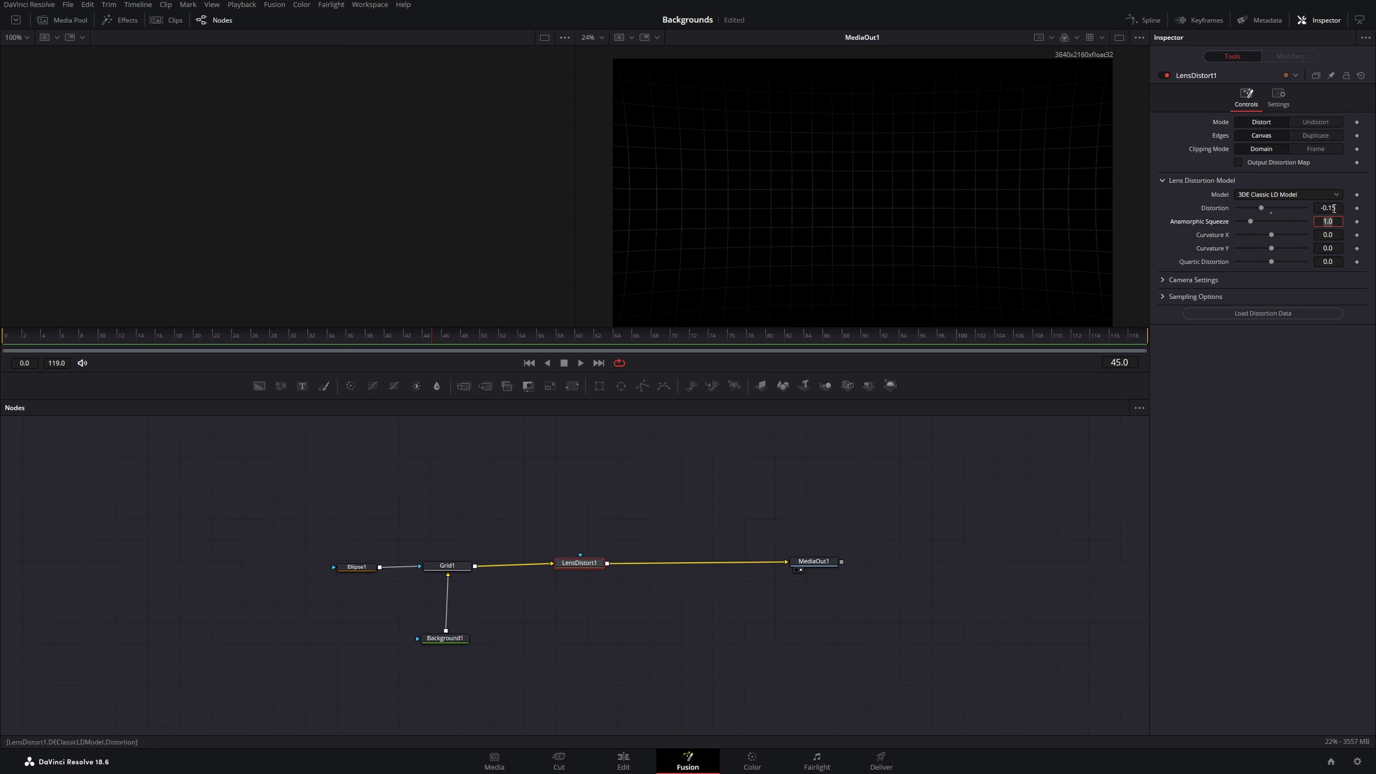
{"action": "left_click_drag", "start_coordinate": [1334, 208], "coordinate": [1347, 208]}
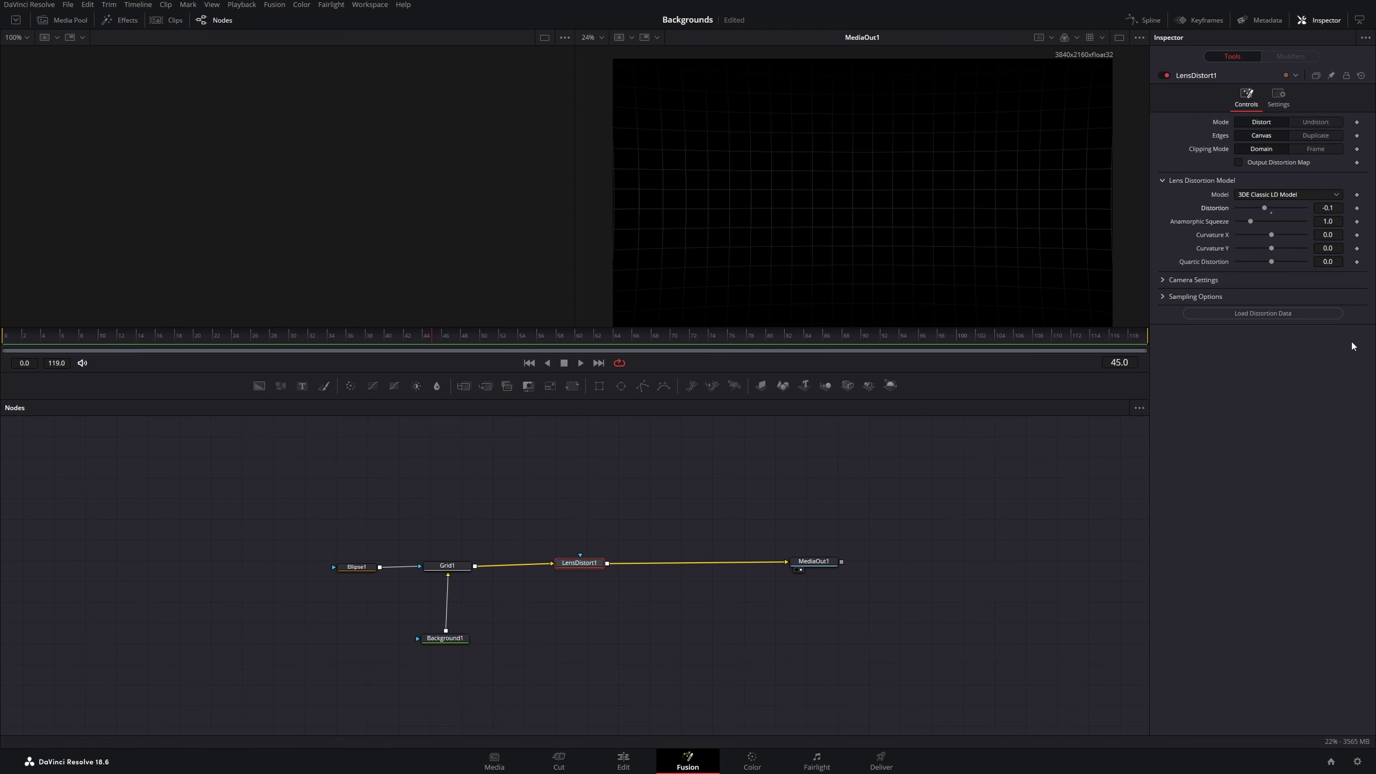
Step: Add an unconnected Soft Glow node in the empty area above the node chain
{"action": "left_click_drag", "start_coordinate": [384, 619], "coordinate": [546, 623]}
{"action": "left_click_drag", "start_coordinate": [691, 497], "coordinate": [458, 487]}
{"action": "left_click", "coordinate": [618, 471]}
{"action": "key", "text": "shift+space"}
{"action": "type", "text": "soft g"}
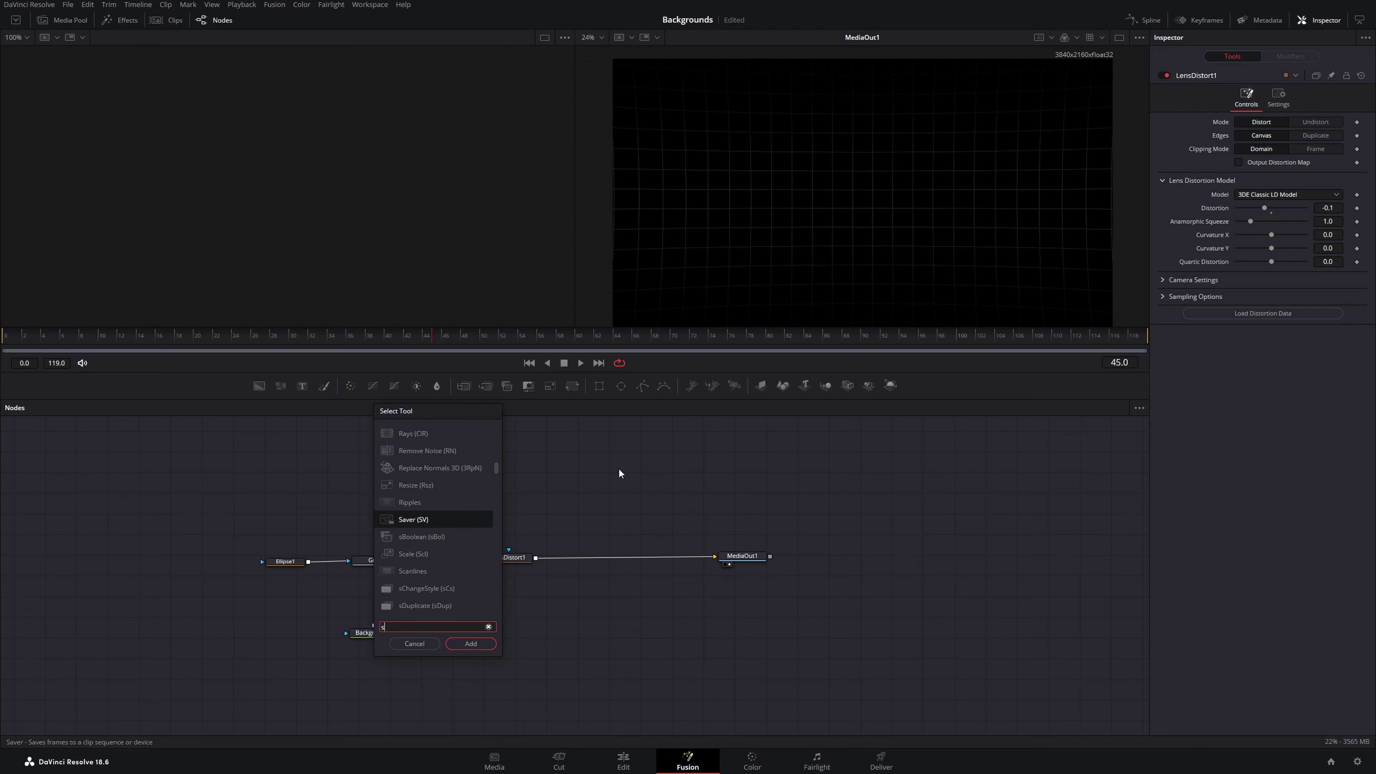
{"action": "key", "text": "Return"}
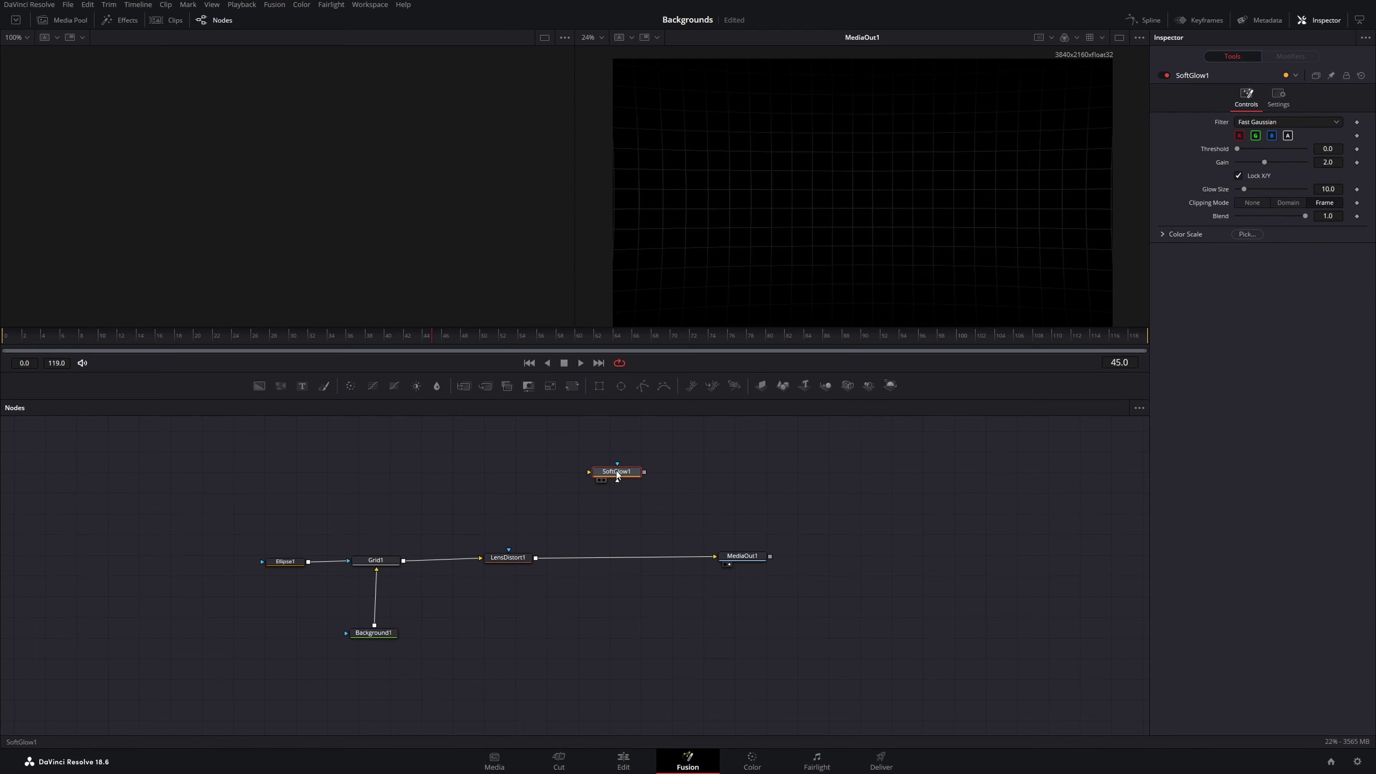
Step: Insert the SoftGlow1 node between LensDistort1 and MediaOut1, and check the glow on the grid lines up close
{"action": "left_click_drag", "start_coordinate": [616, 471], "coordinate": [628, 559]}
{"action": "scroll", "coordinate": [886, 198], "scroll_direction": "up", "scroll_amount": 5}
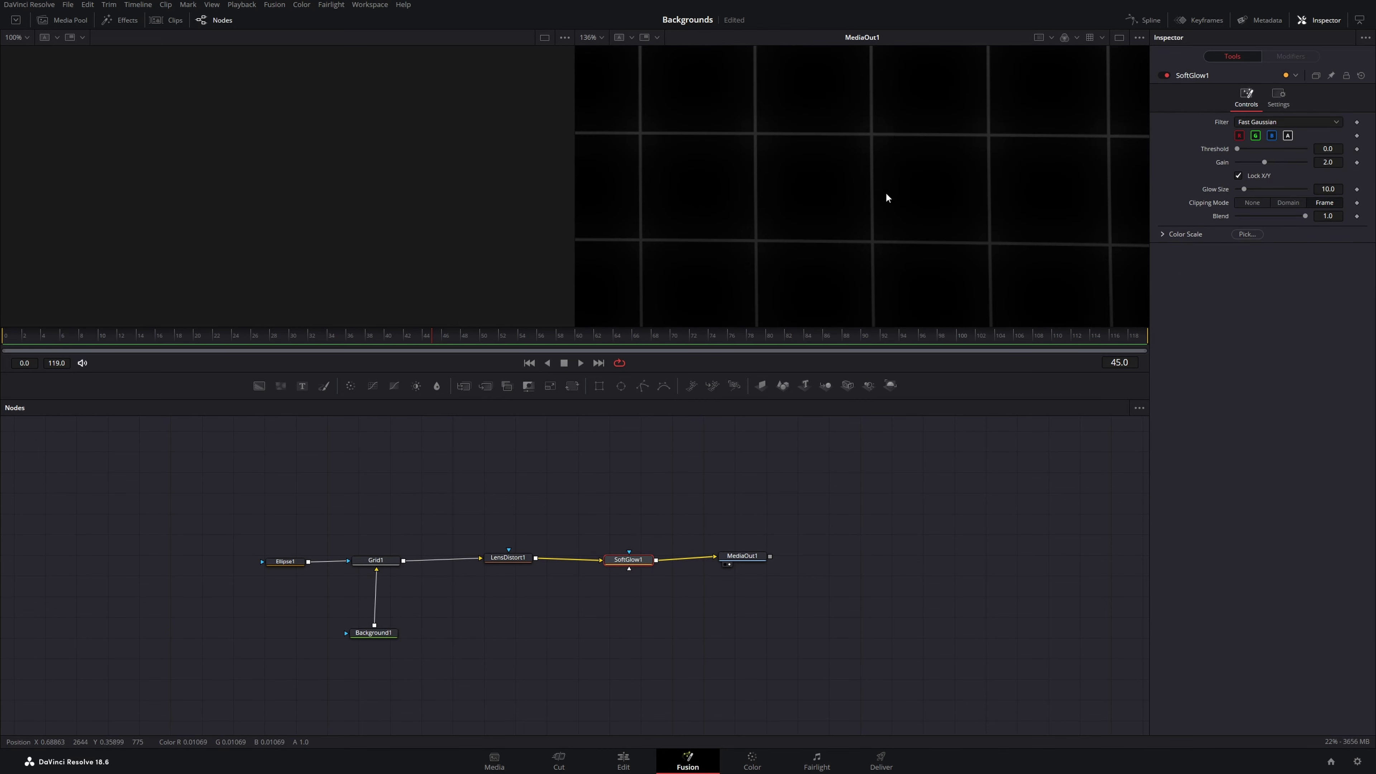
{"action": "scroll", "coordinate": [921, 178], "scroll_direction": "down", "scroll_amount": 5}
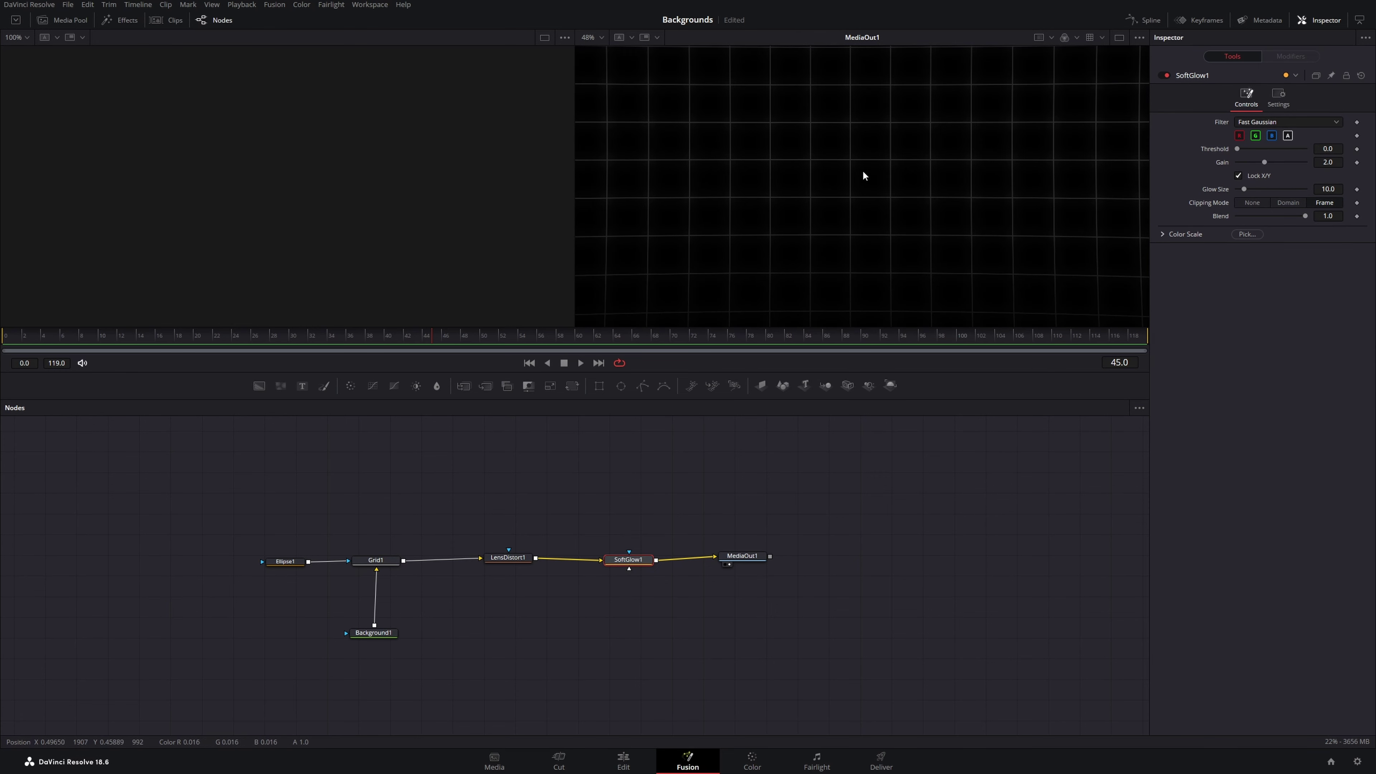
Step: Set the Background1 color to a dark blue with red 0.007843, green 0.043137 and blue 0.066666
{"action": "left_click", "coordinate": [373, 633]}
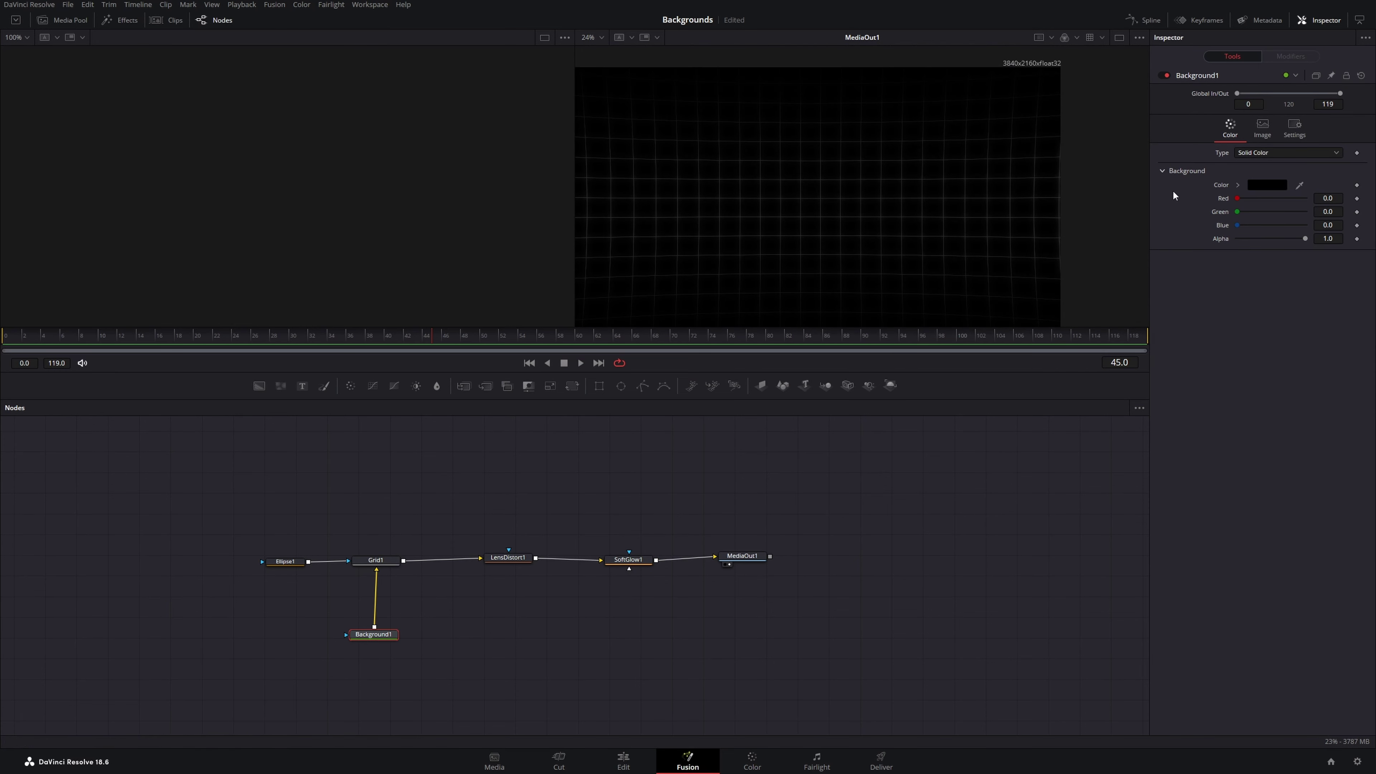
{"action": "left_click", "coordinate": [1267, 185]}
{"action": "left_click", "coordinate": [723, 316]}
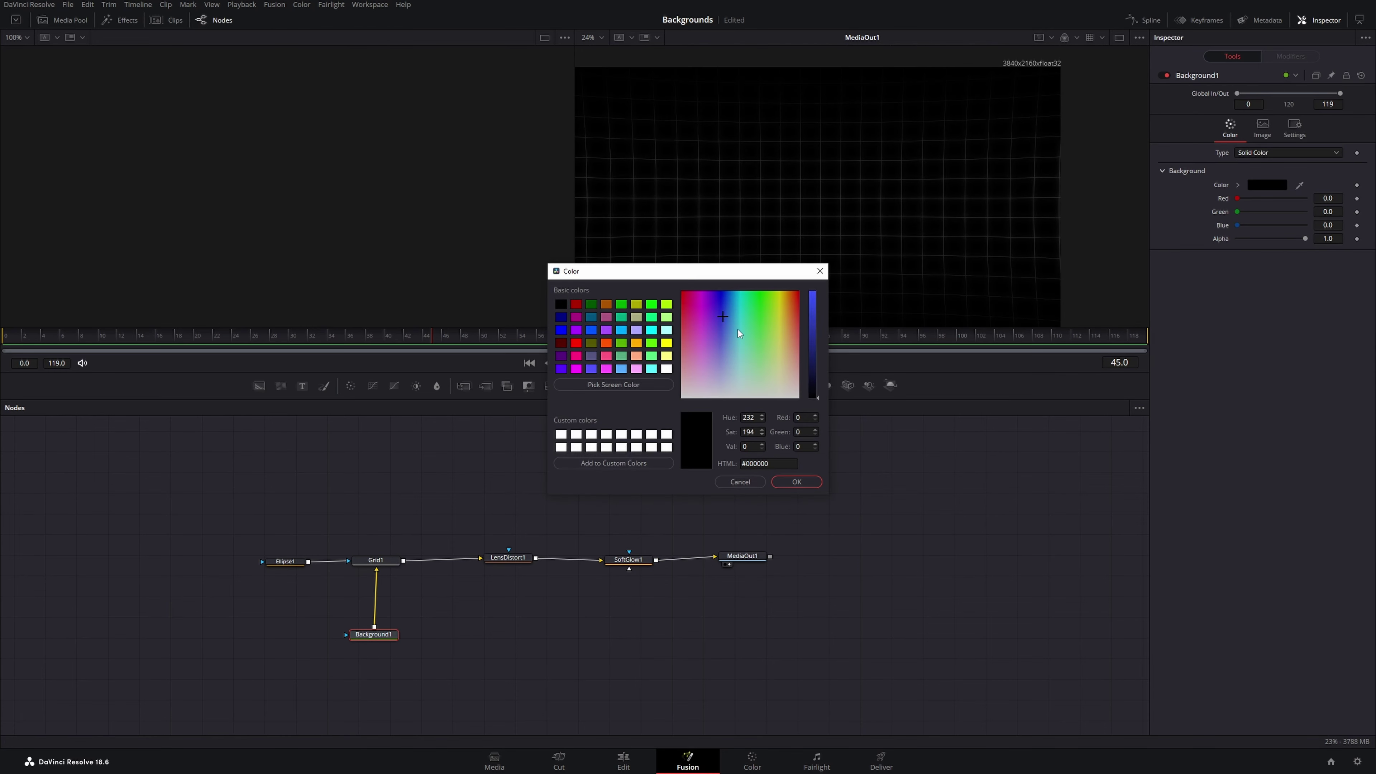
{"action": "left_click", "coordinate": [731, 306]}
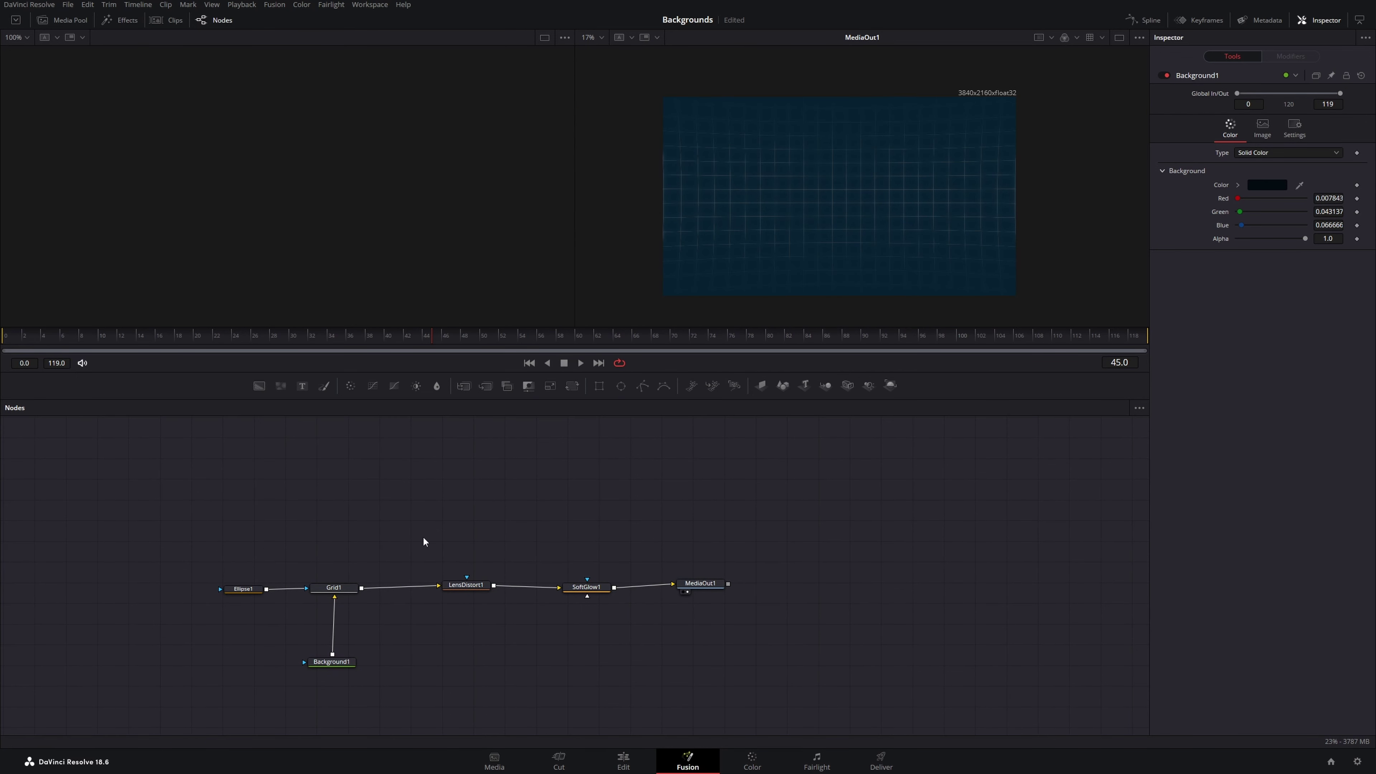
Step: Move MediaOut1 farther from the chain, select all the other nodes and start creating a macro from them
{"action": "left_click_drag", "start_coordinate": [594, 631], "coordinate": [709, 622]}
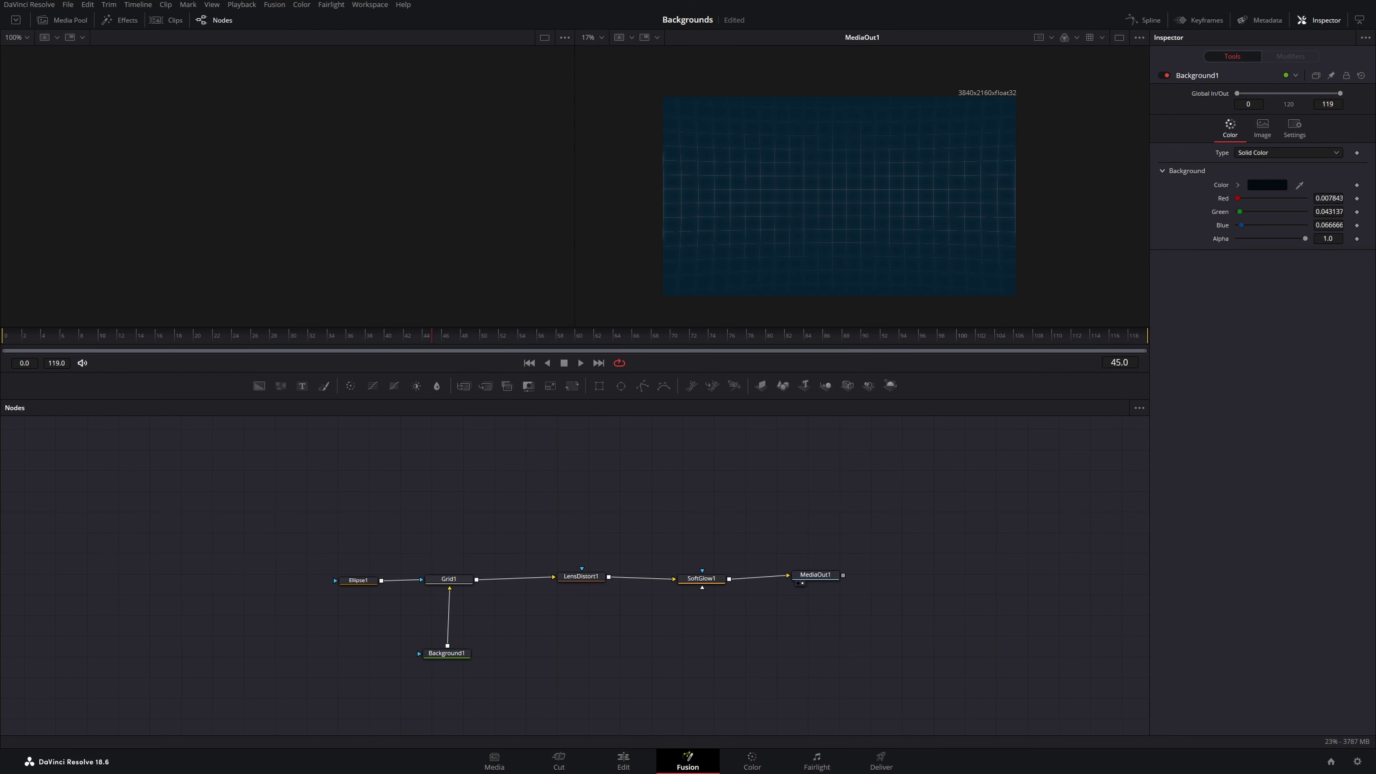
{"action": "left_click_drag", "start_coordinate": [700, 604], "coordinate": [626, 569]}
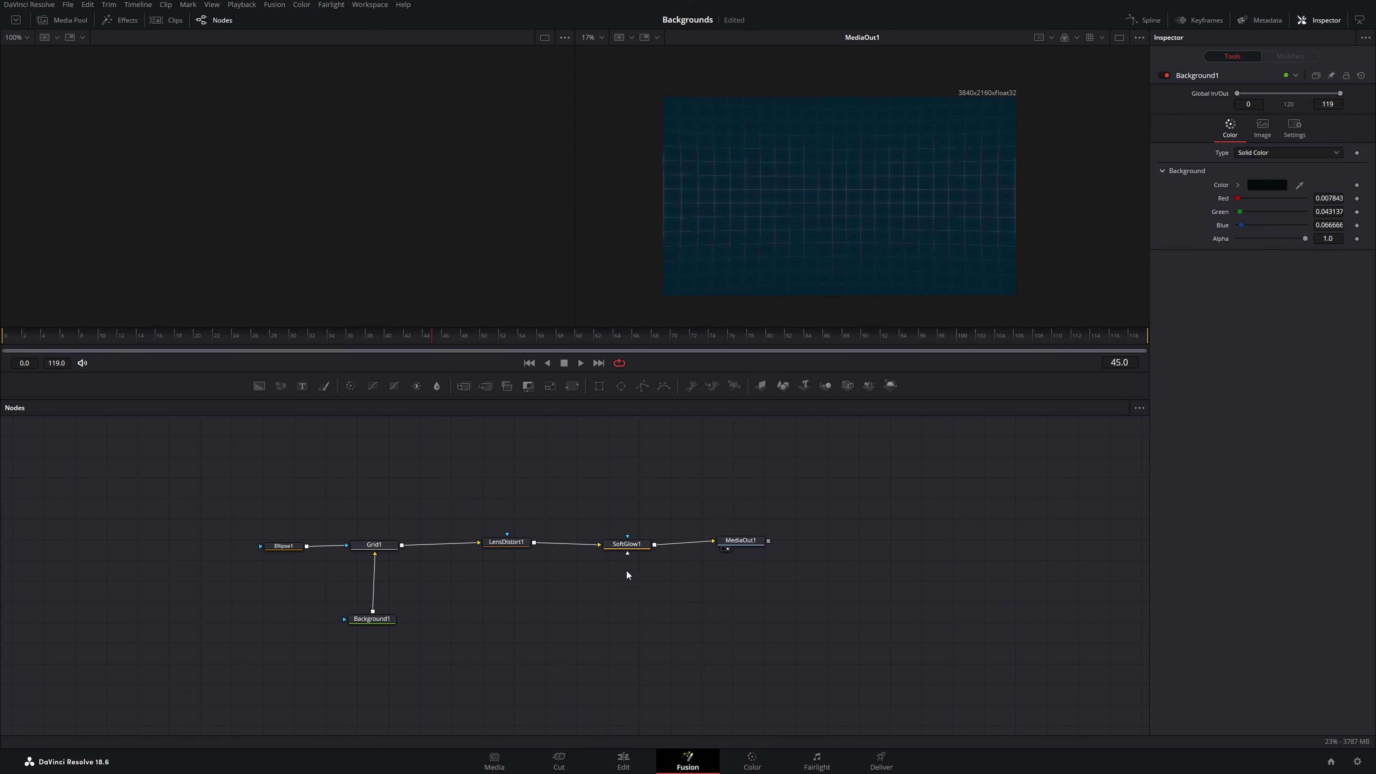
{"action": "left_click_drag", "start_coordinate": [690, 446], "coordinate": [314, 699]}
{"action": "left_click_drag", "start_coordinate": [248, 447], "coordinate": [703, 696]}
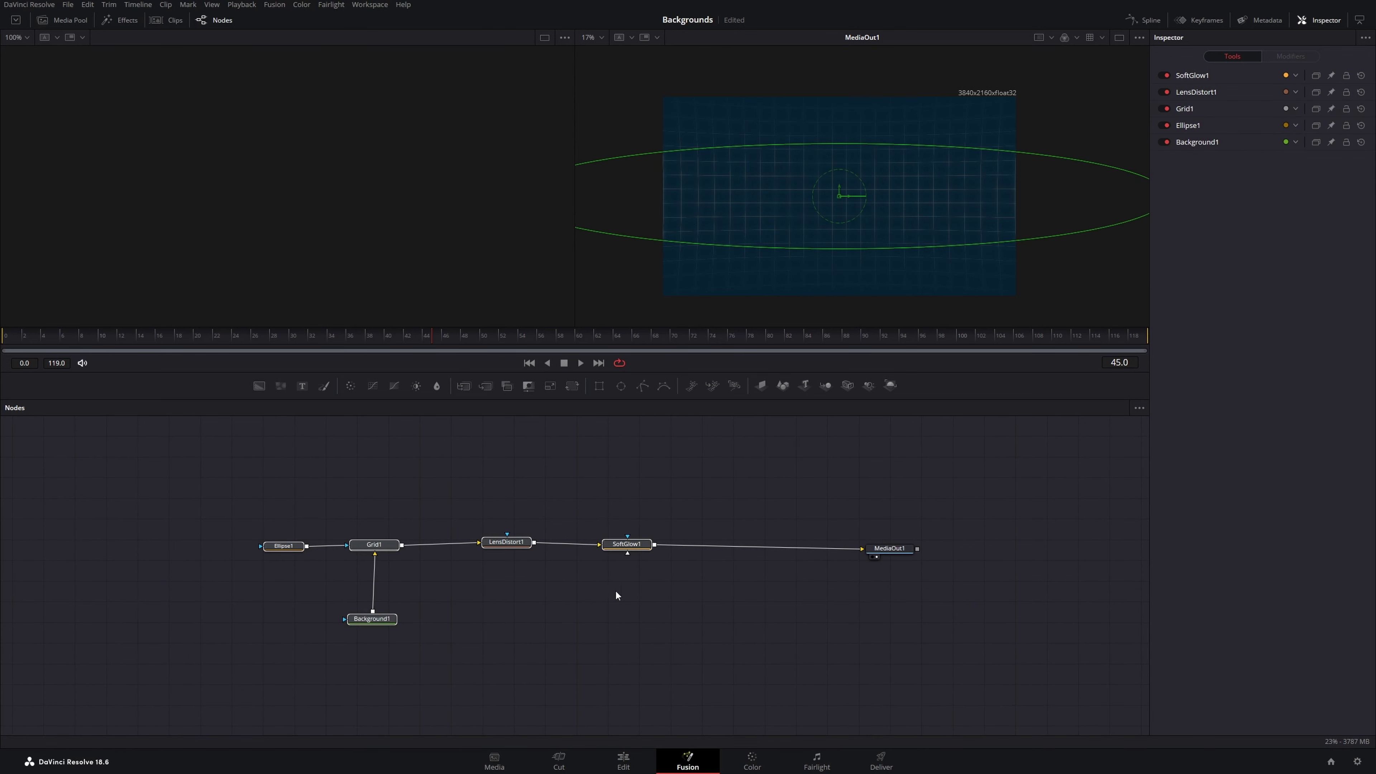
{"action": "right_click", "coordinate": [633, 543]}
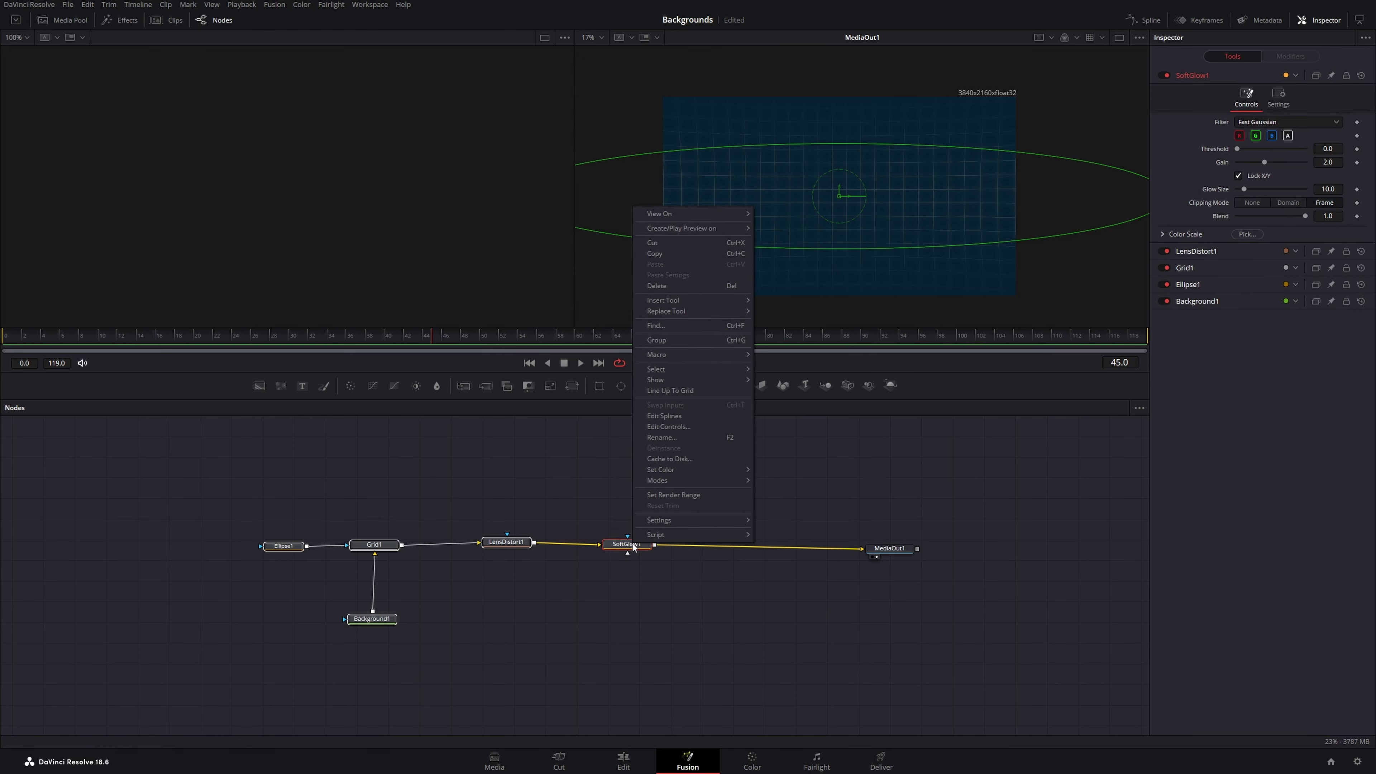
{"action": "mouse_move", "coordinate": [669, 357]}
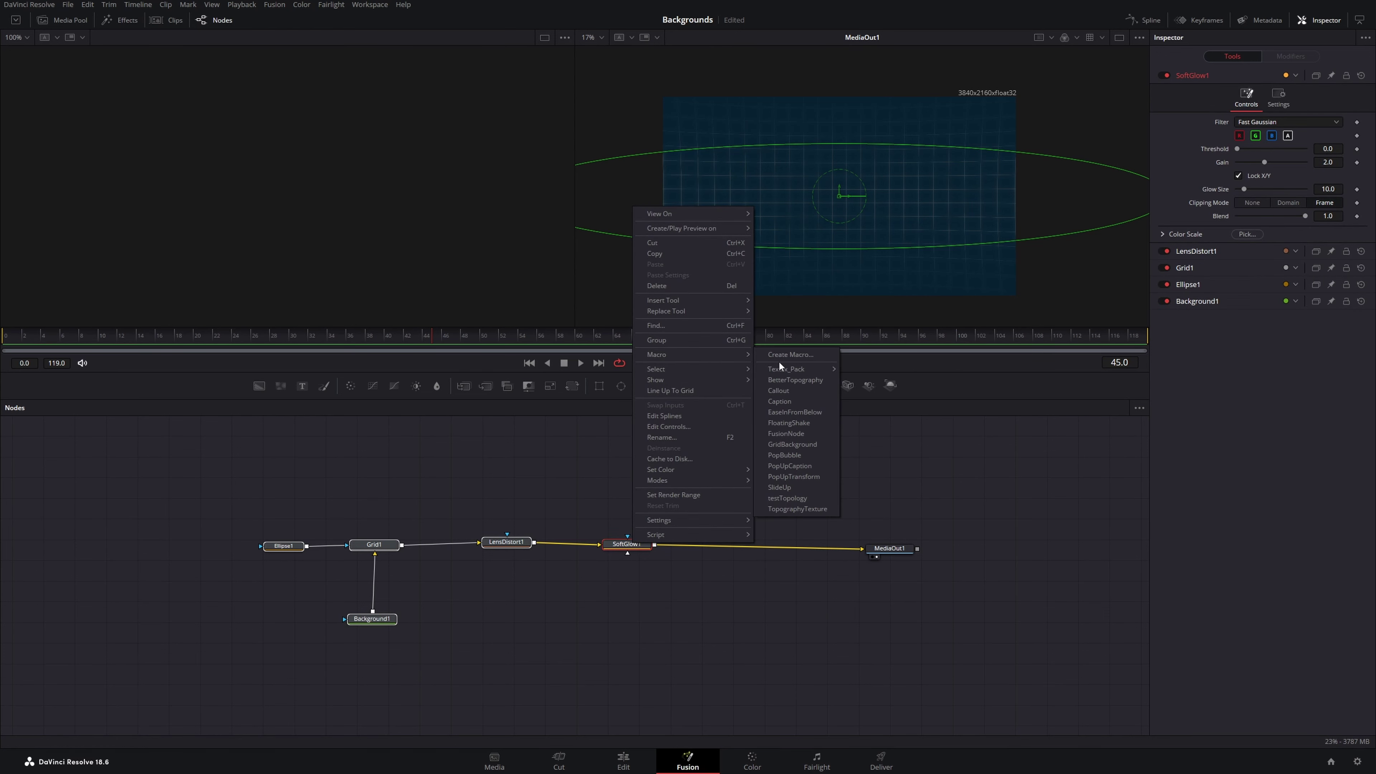
{"action": "left_click", "coordinate": [800, 356]}
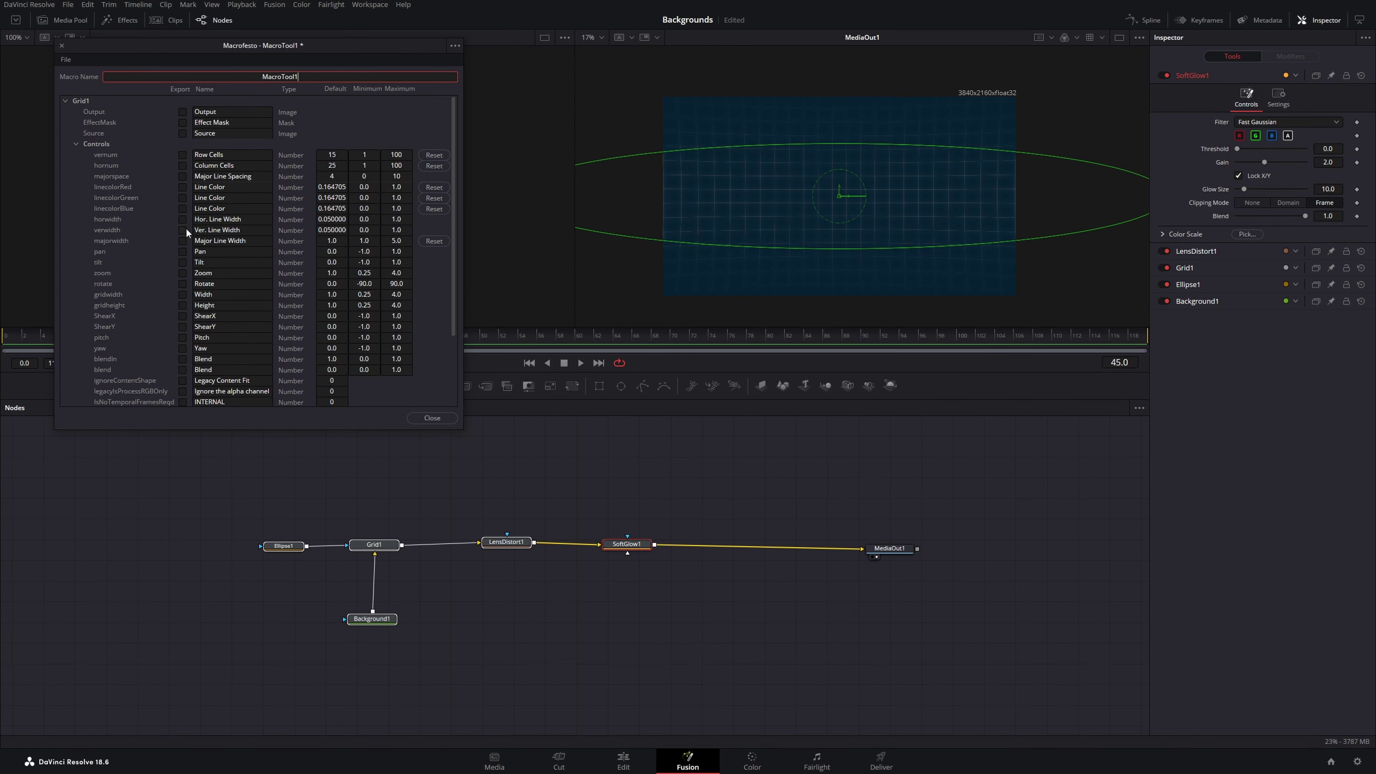
Step: Expand Background1's Color parameters in the macro editor and mark those from Type through TopRightAlpha for export
{"action": "scroll", "coordinate": [181, 257], "scroll_direction": "down", "scroll_amount": 3}
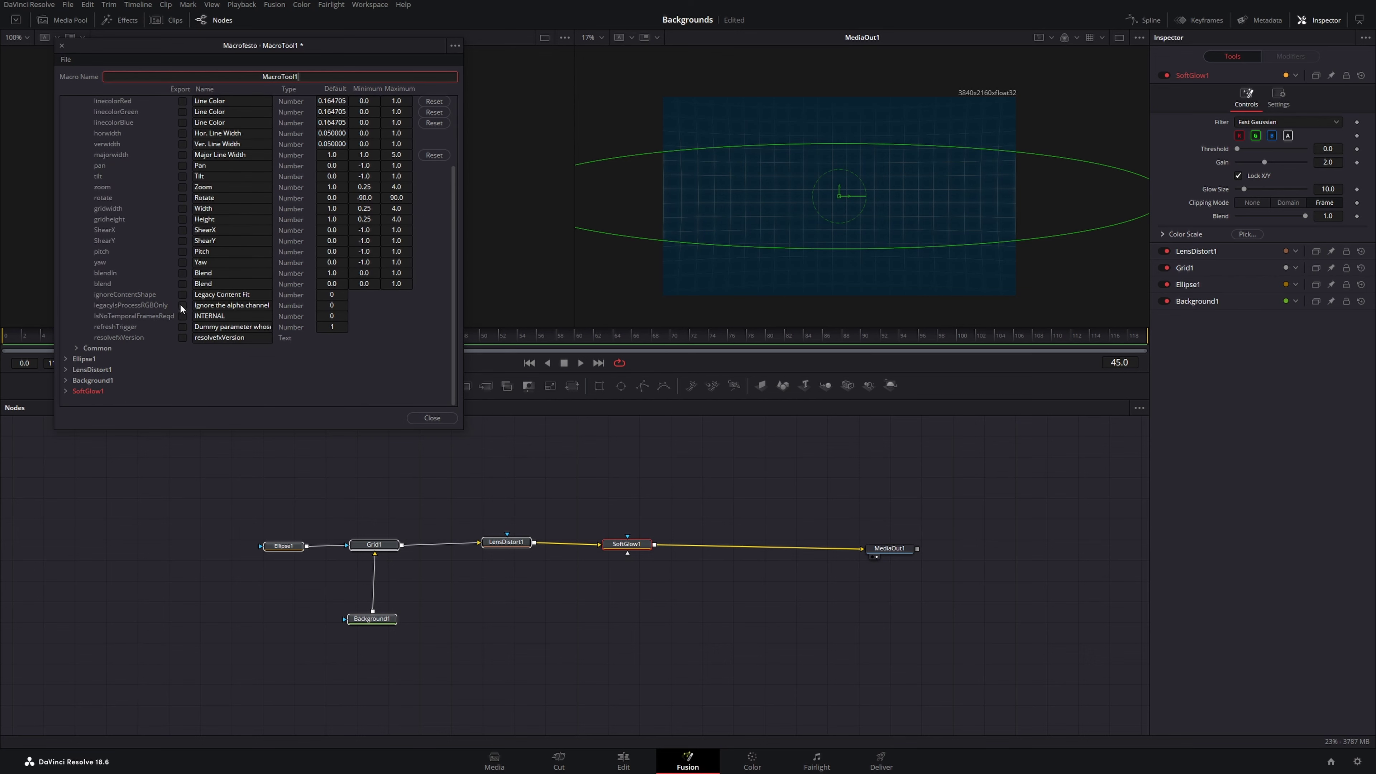
{"action": "scroll", "coordinate": [233, 313], "scroll_direction": "up", "scroll_amount": 3}
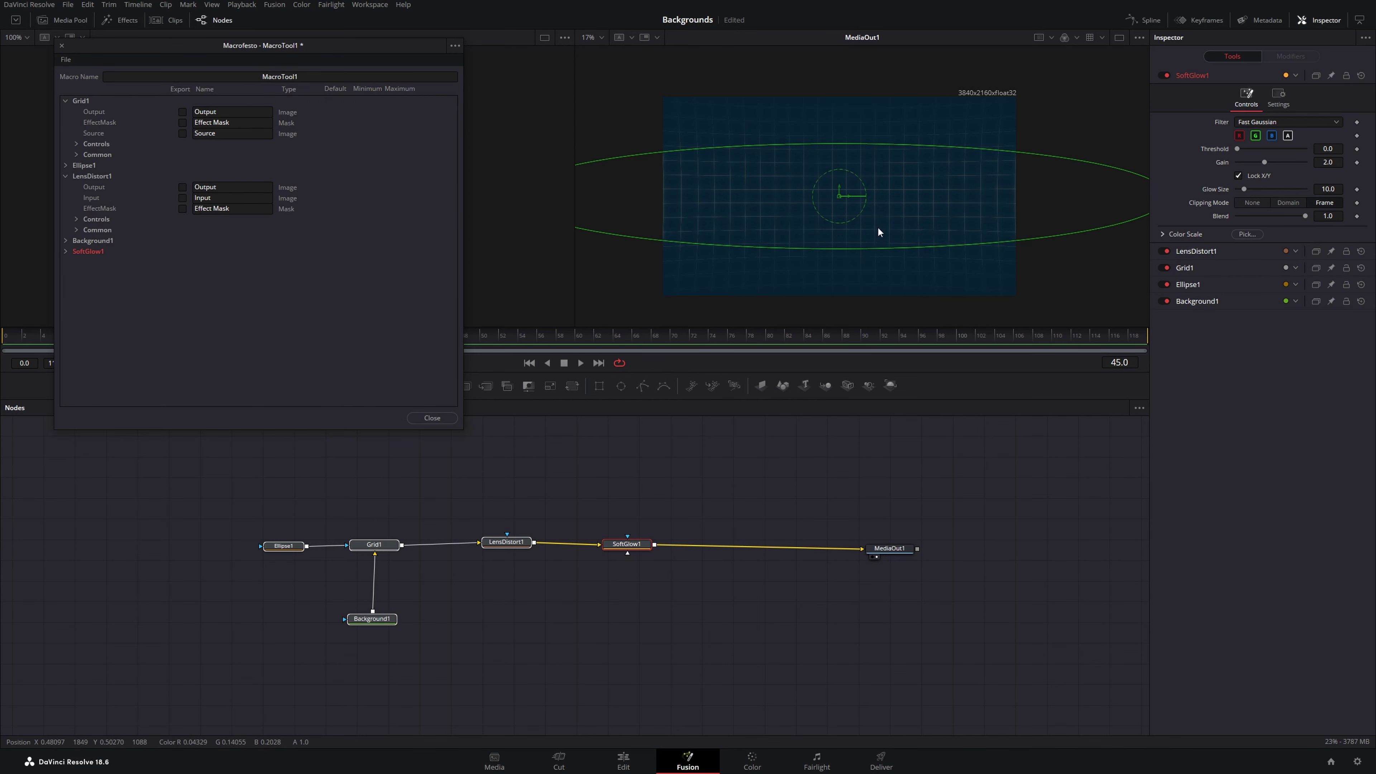
{"action": "left_click", "coordinate": [74, 240]}
{"action": "scroll", "coordinate": [92, 228], "scroll_direction": "down", "scroll_amount": 2}
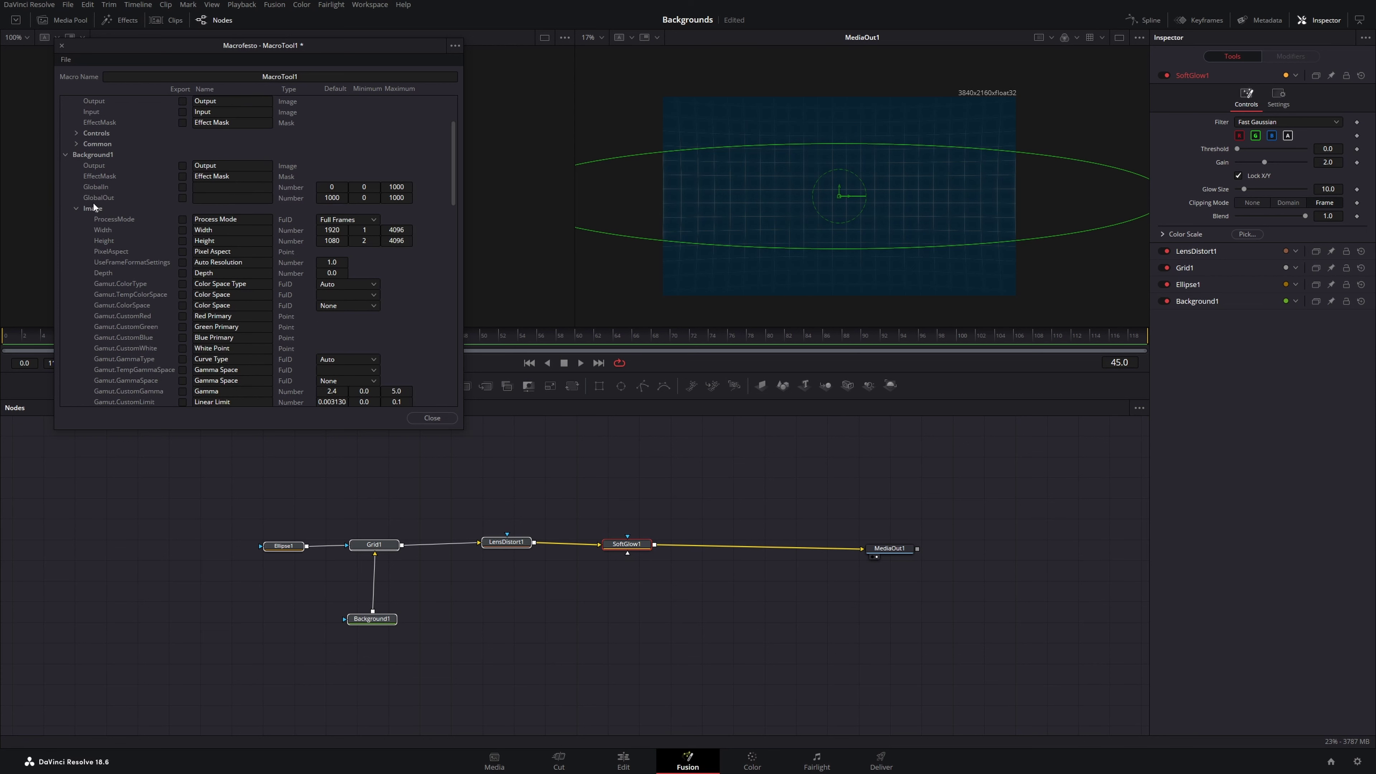
{"action": "left_click", "coordinate": [76, 208]}
{"action": "scroll", "coordinate": [117, 261], "scroll_direction": "down", "scroll_amount": 2}
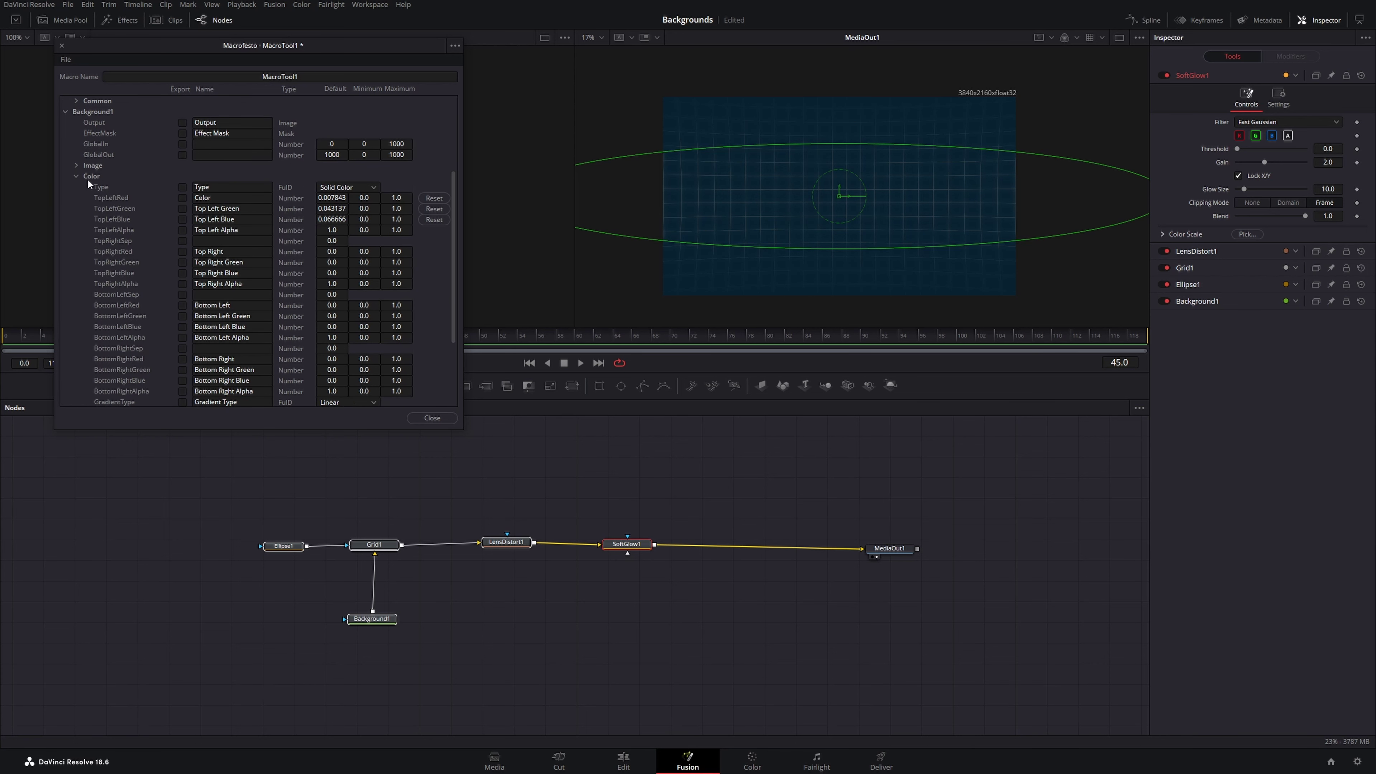
{"action": "scroll", "coordinate": [127, 216], "scroll_direction": "down", "scroll_amount": 2}
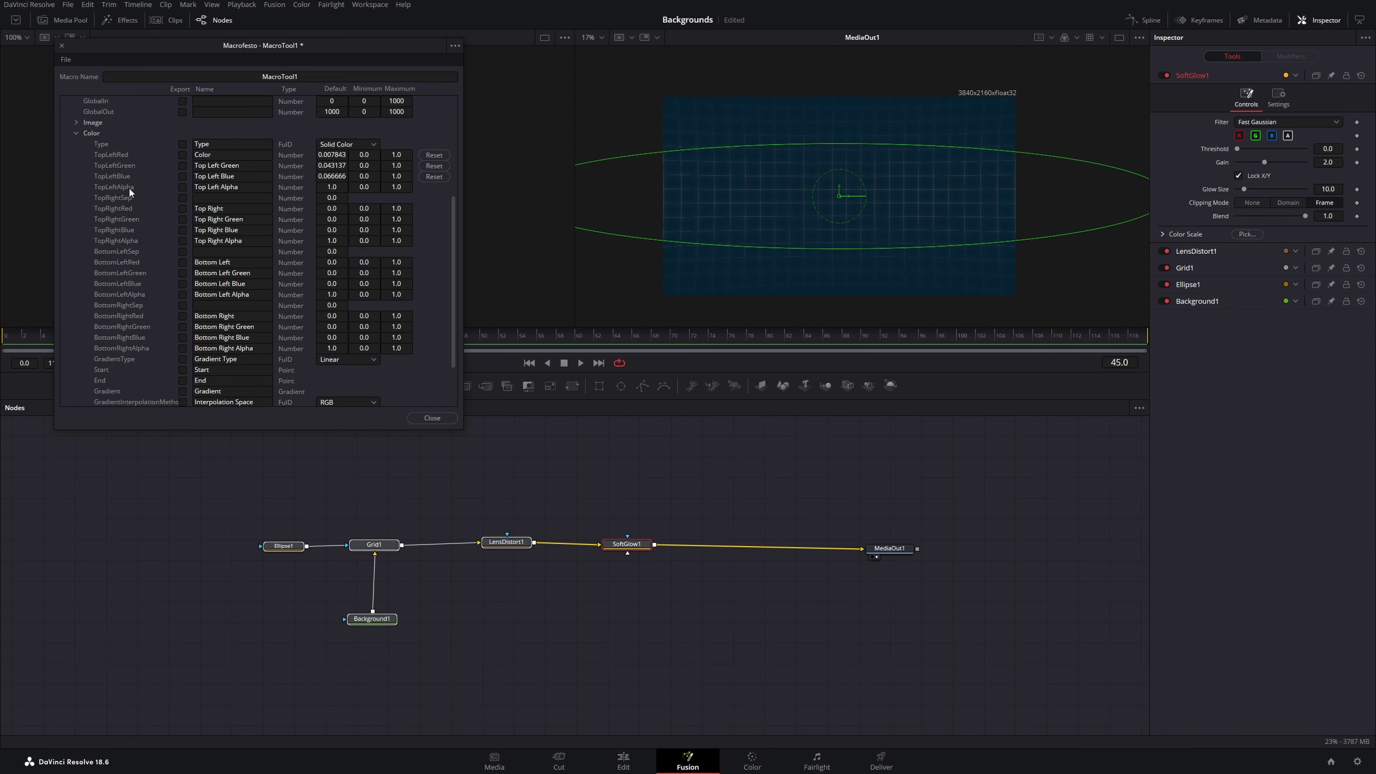
{"action": "scroll", "coordinate": [131, 214], "scroll_direction": "down", "scroll_amount": 3}
{"action": "scroll", "coordinate": [130, 212], "scroll_direction": "up", "scroll_amount": 2}
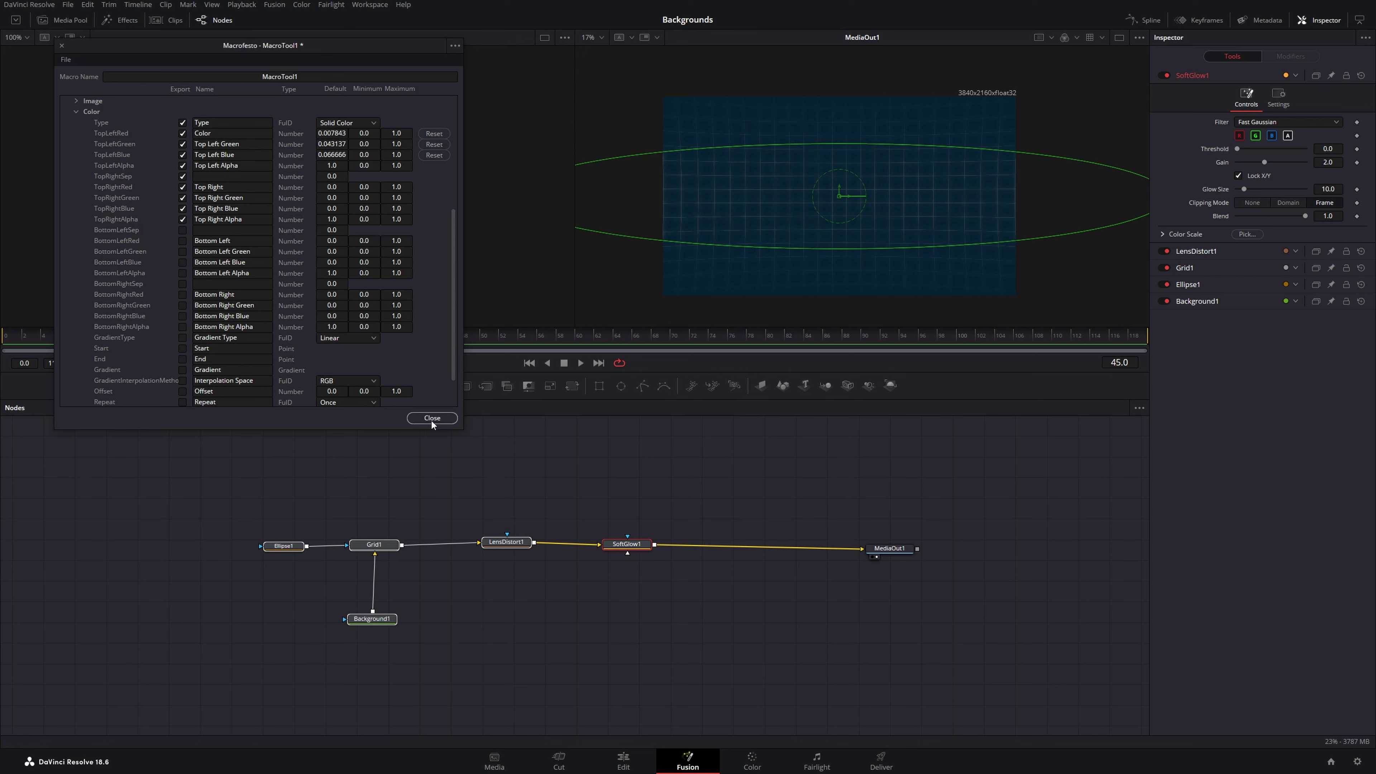
Step: Close the macro editor and discard the changes to MacroTool1
{"action": "left_click", "coordinate": [456, 46]}
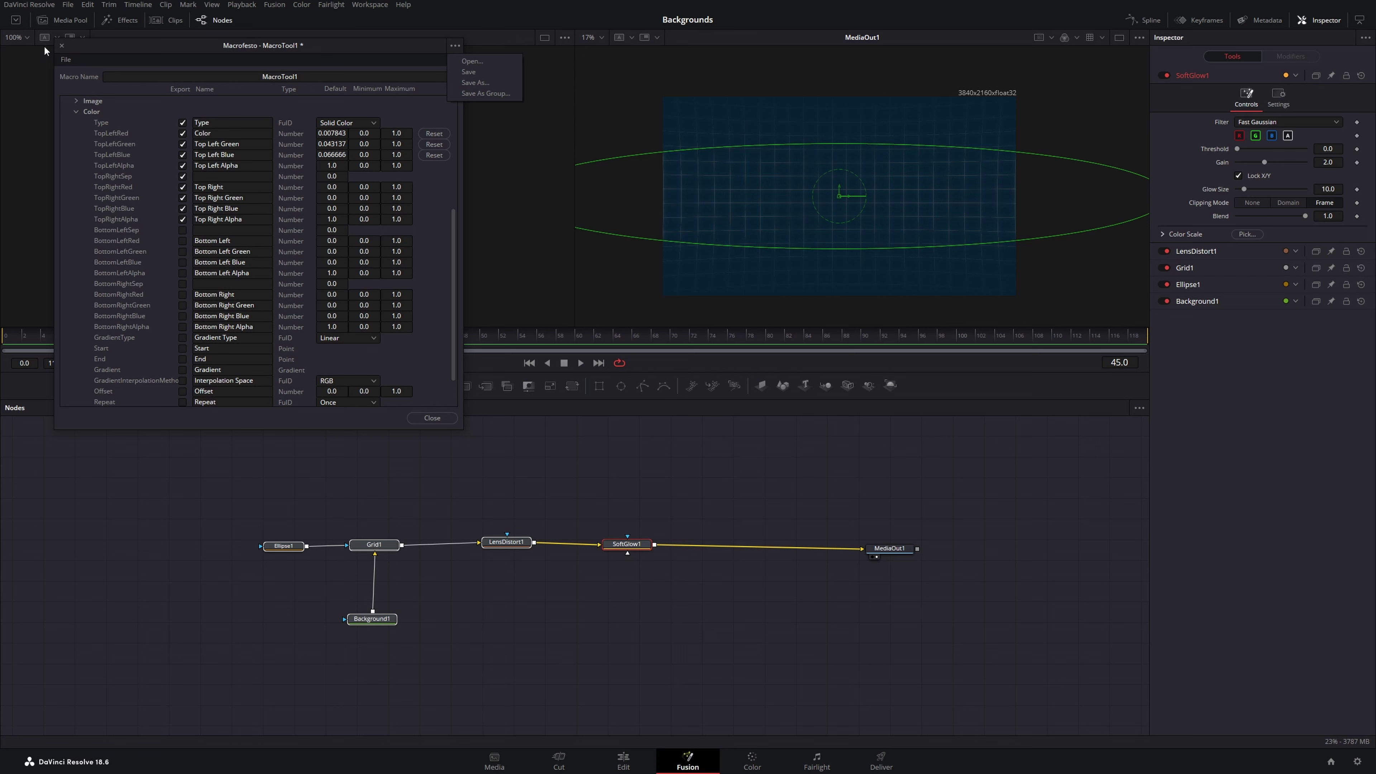
{"action": "left_click", "coordinate": [62, 48]}
{"action": "left_click", "coordinate": [62, 47]}
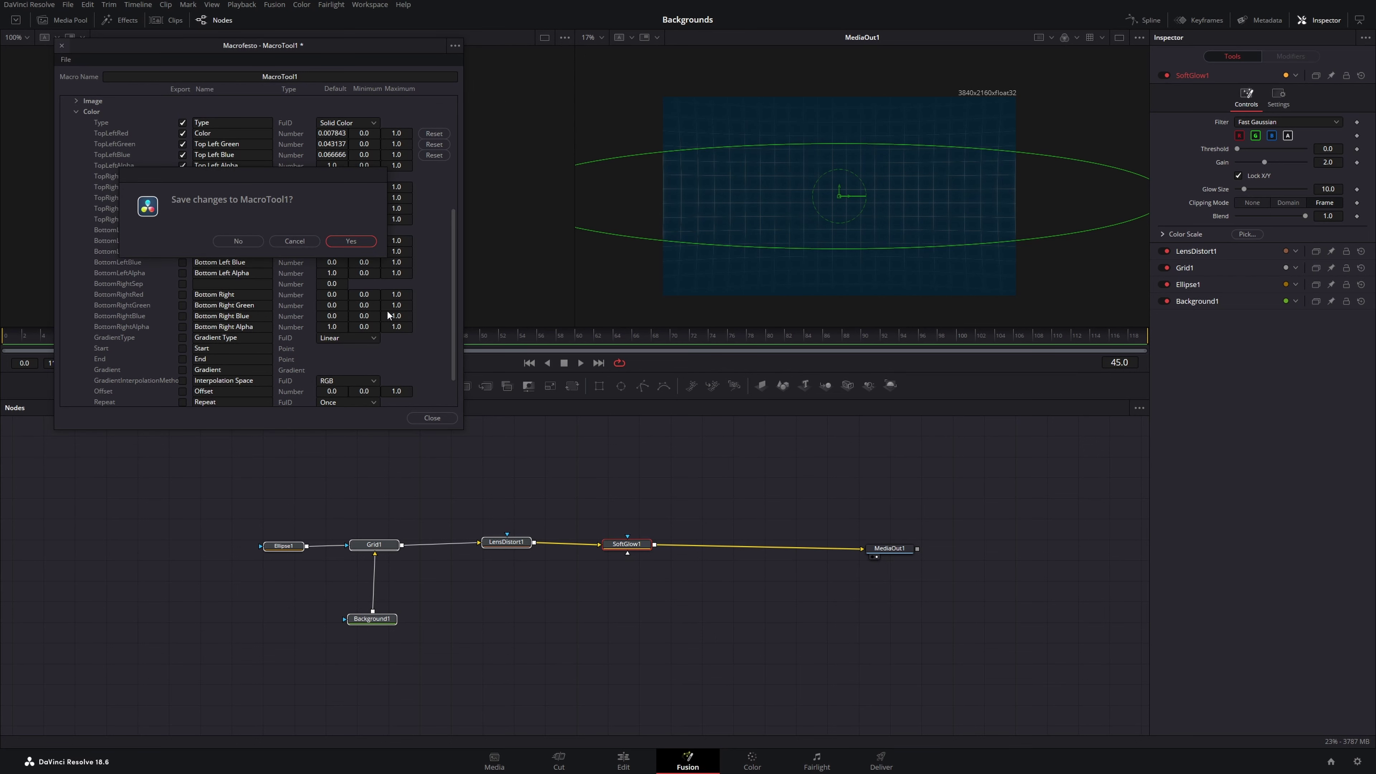
{"action": "left_click", "coordinate": [247, 242]}
Step: Find the saved GridBackground macro with the search term grid and add it in the empty area above the node chain
{"action": "left_click_drag", "start_coordinate": [470, 513], "coordinate": [643, 587]}
{"action": "left_click", "coordinate": [479, 510]}
{"action": "left_click_drag", "start_coordinate": [540, 535], "coordinate": [614, 596]}
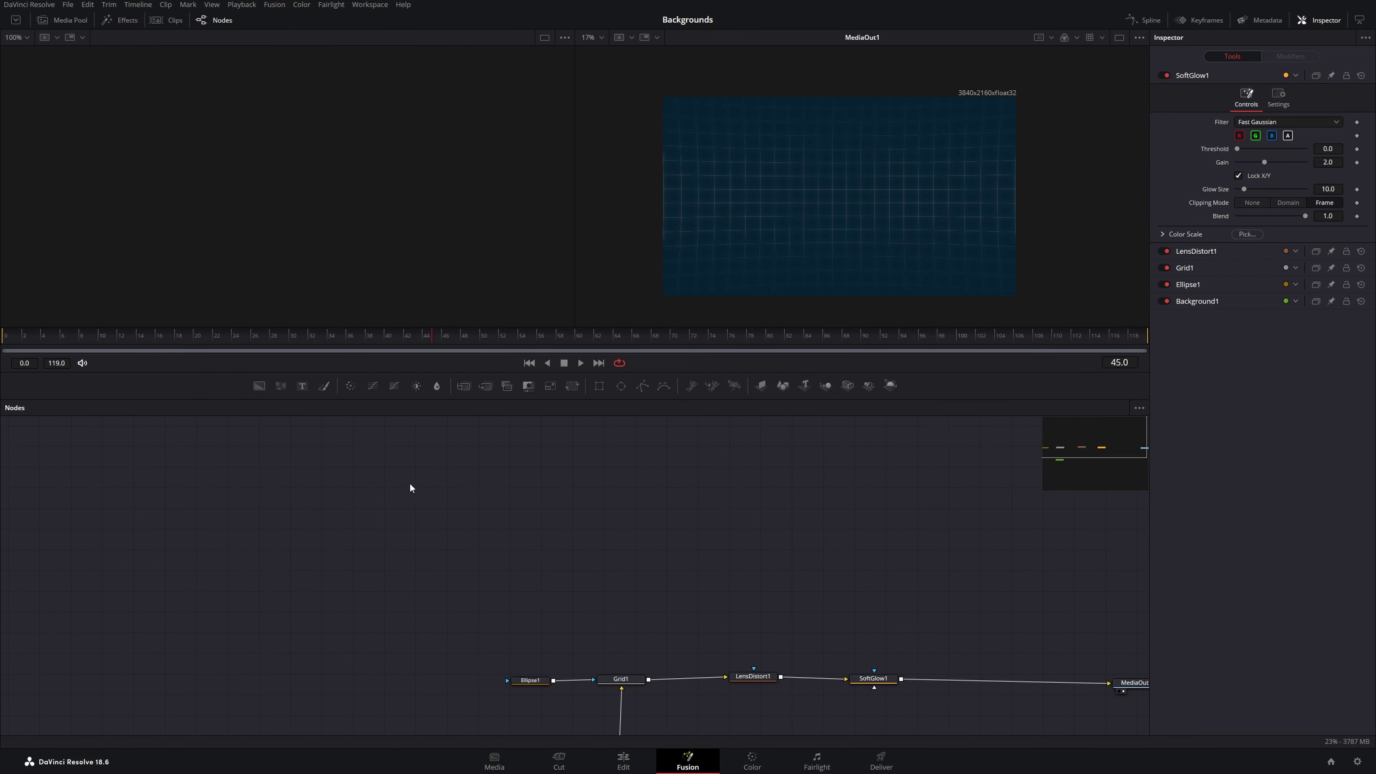
{"action": "key", "text": "shift+space"}
{"action": "type", "text": "softg"}
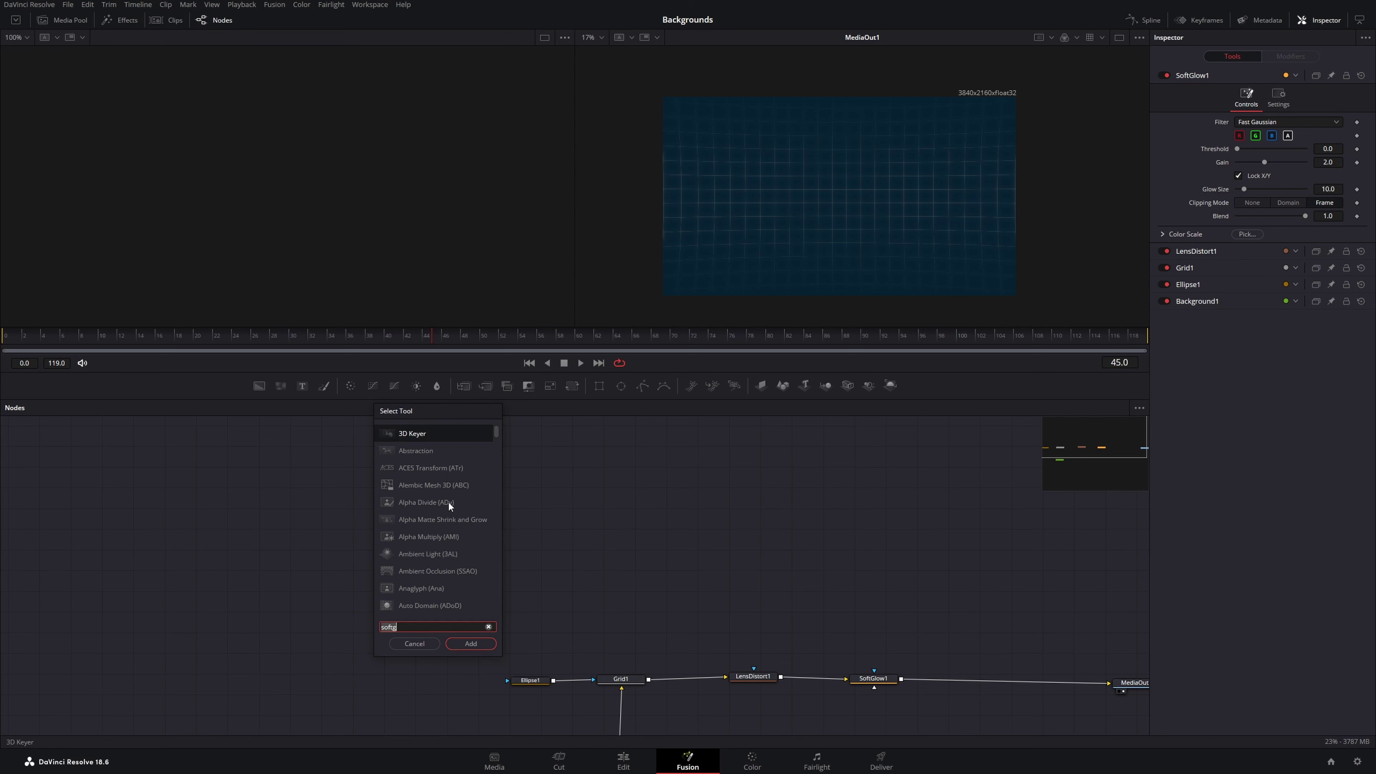
{"action": "key", "text": "BackSpace"}
{"action": "key", "text": "BackSpace"}
{"action": "key", "text": "BackSpace"}
{"action": "key", "text": "BackSpace"}
{"action": "key", "text": "BackSpace"}
{"action": "type", "text": "grid"}
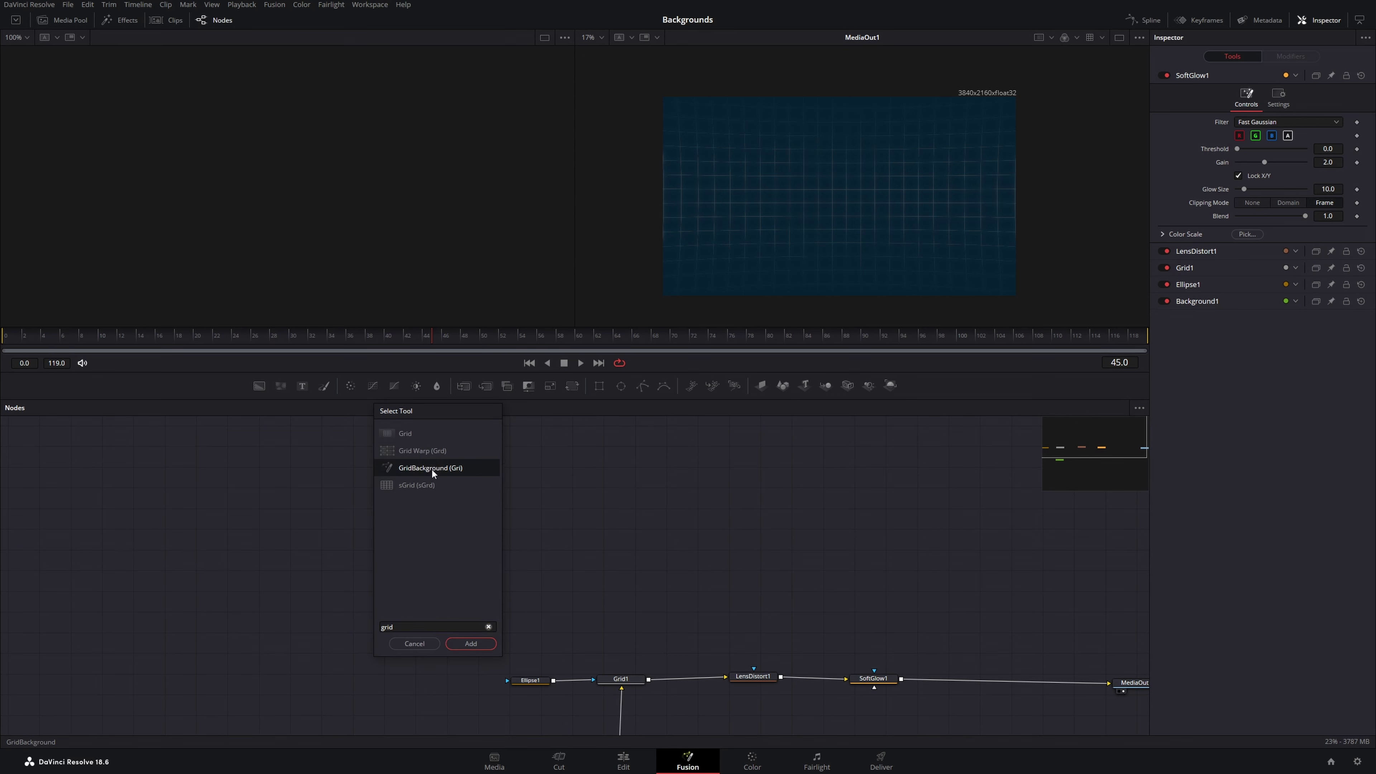
{"action": "left_click", "coordinate": [433, 470]}
{"action": "left_click", "coordinate": [470, 644]}
Step: Move MediaOut1 next to the GridBackground node, feed it from GridBackground instead of SoftGlow1, and inspect the output
{"action": "left_click_drag", "start_coordinate": [452, 506], "coordinate": [634, 497]}
{"action": "left_click_drag", "start_coordinate": [765, 578], "coordinate": [398, 564]}
{"action": "left_click_drag", "start_coordinate": [746, 668], "coordinate": [404, 473]}
{"action": "left_click_drag", "start_coordinate": [259, 478], "coordinate": [507, 487]}
{"action": "left_click", "coordinate": [508, 488]}
{"action": "scroll", "coordinate": [917, 206], "scroll_direction": "up", "scroll_amount": 10}
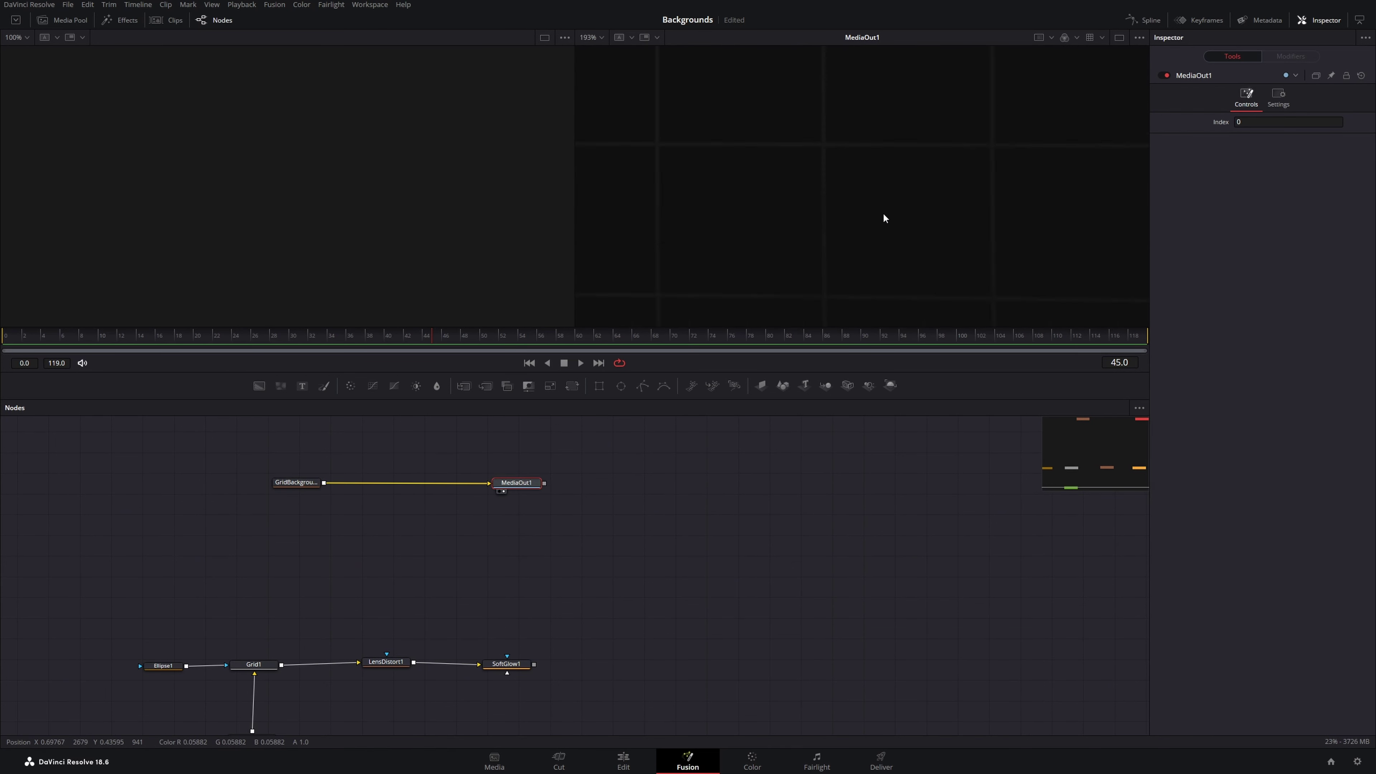
{"action": "scroll", "coordinate": [819, 218], "scroll_direction": "down", "scroll_amount": 10}
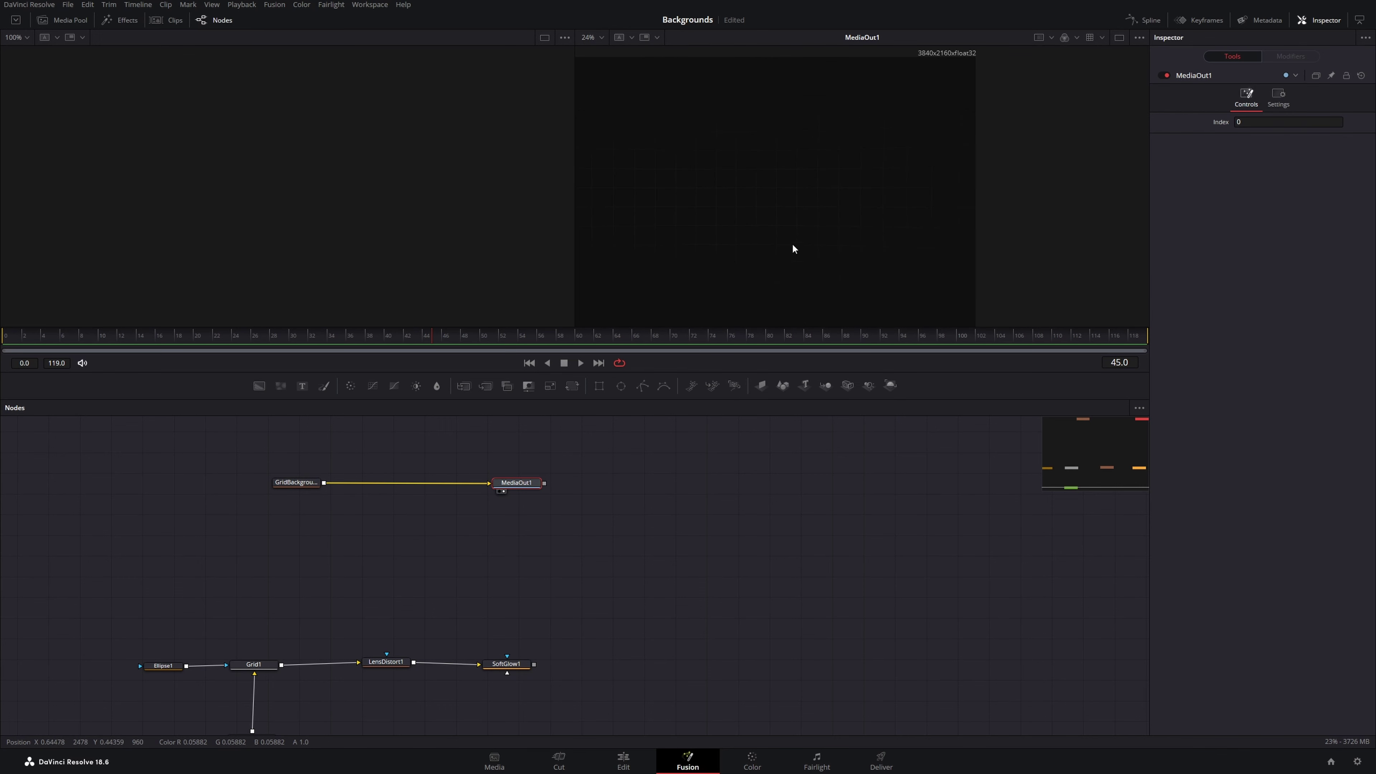
{"action": "left_click_drag", "start_coordinate": [756, 228], "coordinate": [862, 227]}
{"action": "scroll", "coordinate": [850, 226], "scroll_direction": "down", "scroll_amount": 1}
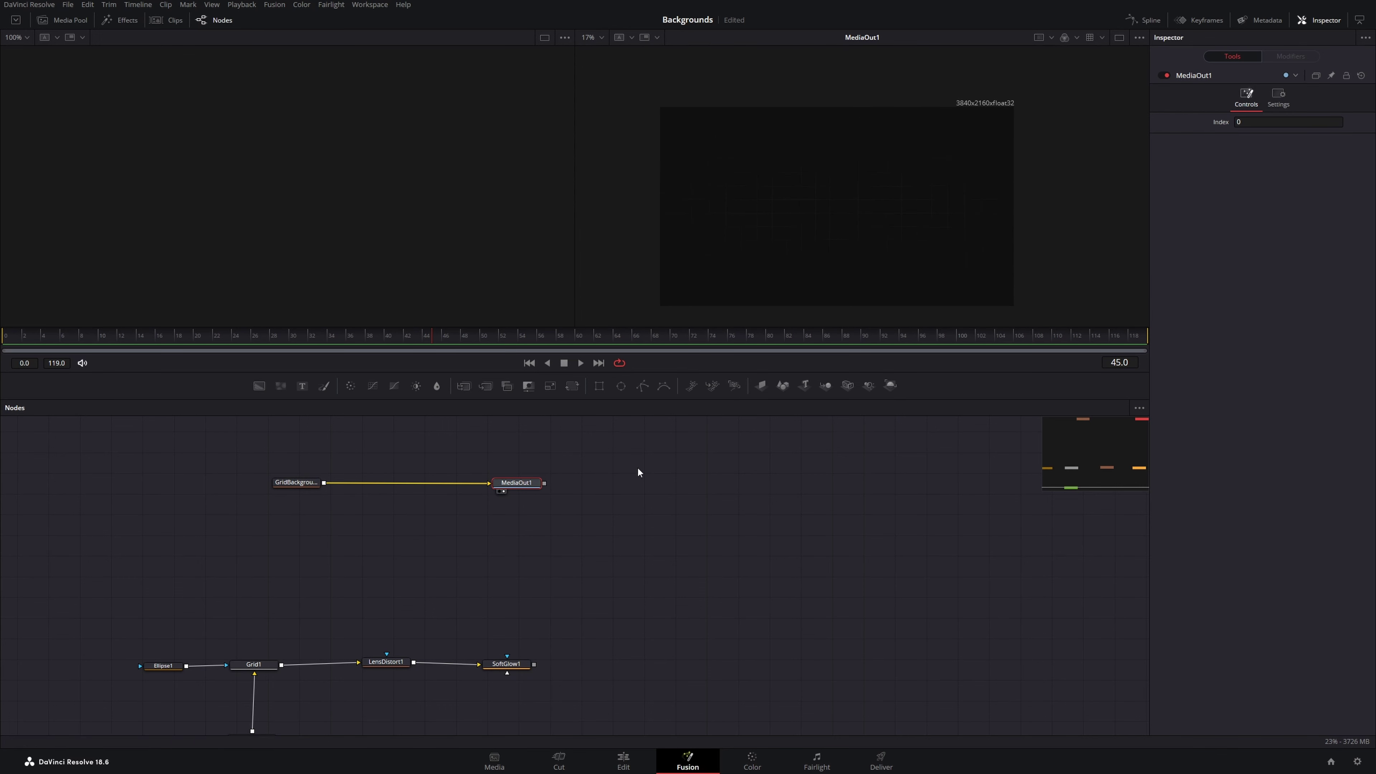
Step: Set the background color of the GridBackground node to white, #ffffff
{"action": "left_click_drag", "start_coordinate": [637, 468], "coordinate": [633, 506]}
{"action": "left_click", "coordinate": [295, 520]}
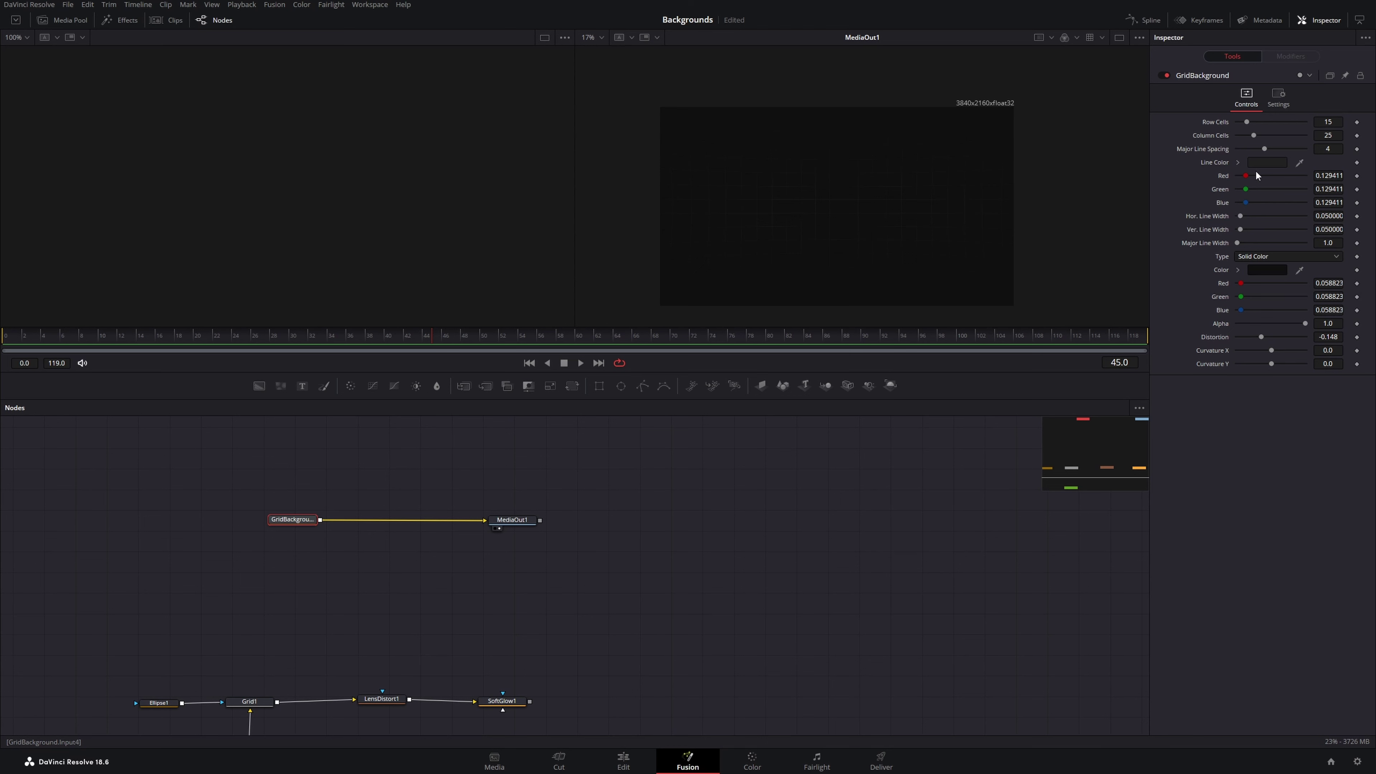
{"action": "left_click", "coordinate": [1258, 267]}
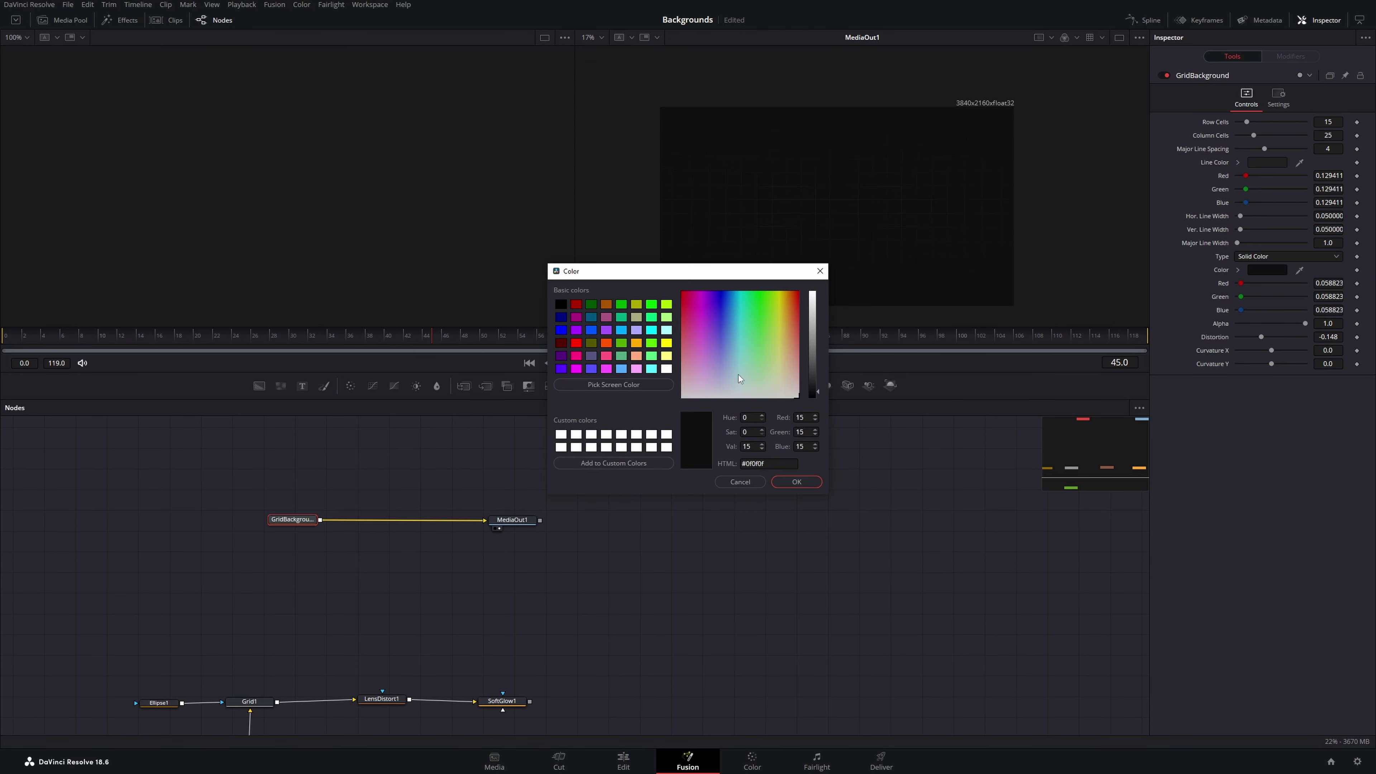
{"action": "left_click", "coordinate": [811, 354]}
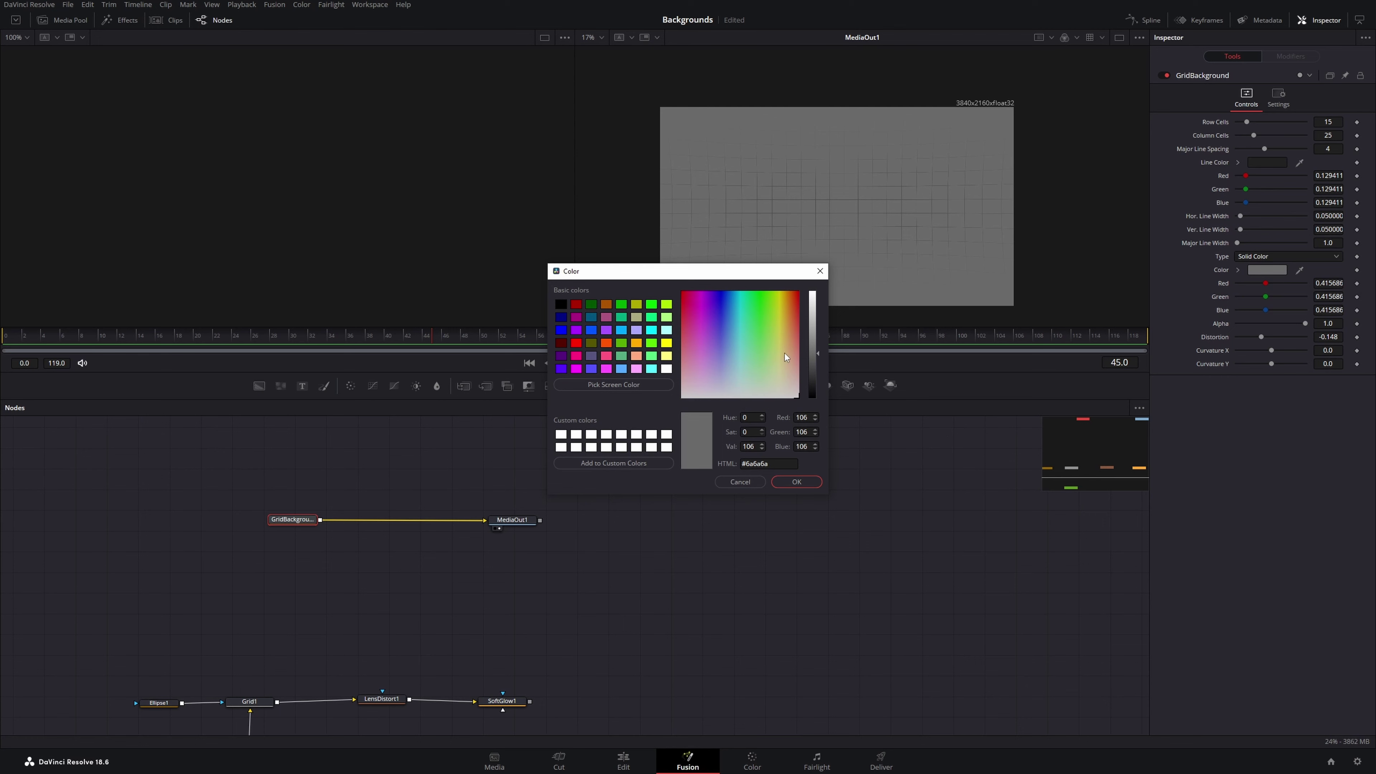
{"action": "left_click_drag", "start_coordinate": [815, 347], "coordinate": [883, 256]}
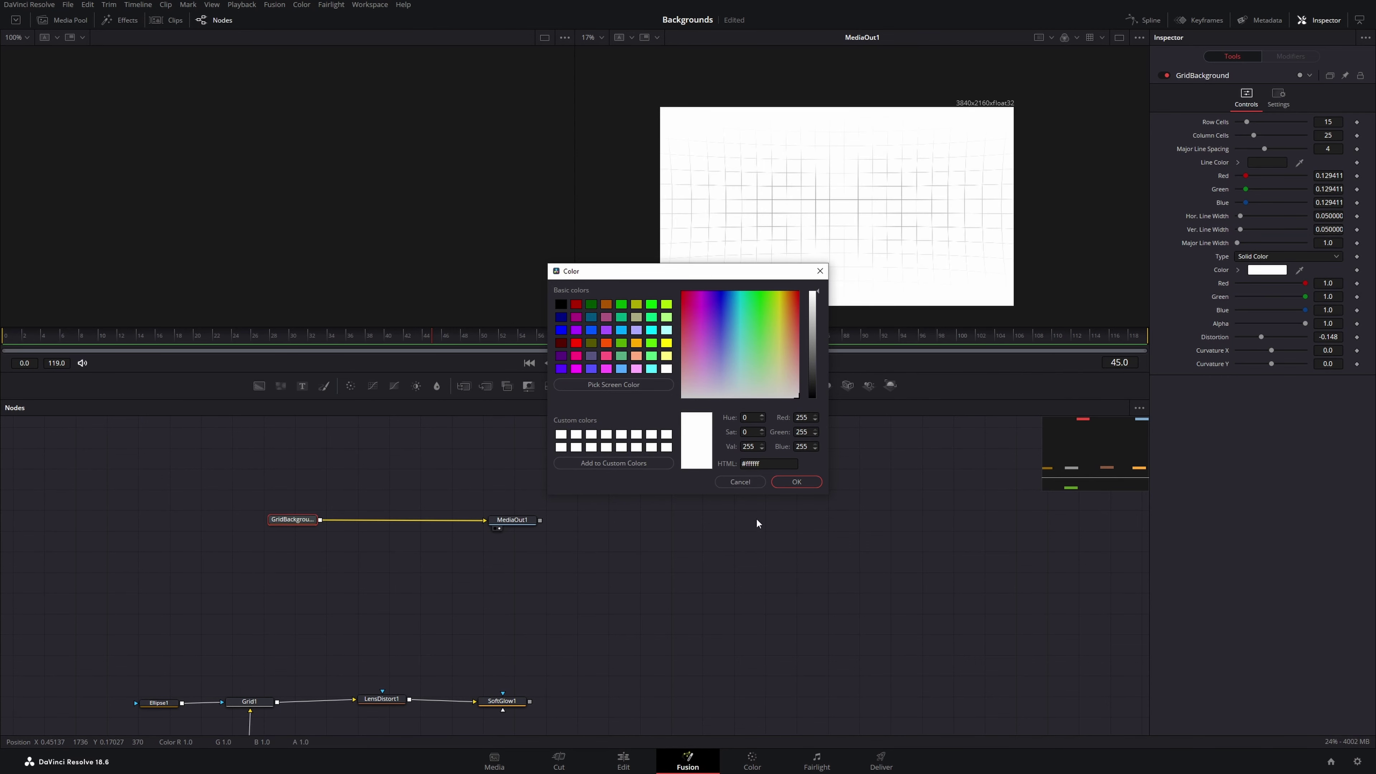
{"action": "left_click", "coordinate": [797, 482]}
{"action": "scroll", "coordinate": [844, 195], "scroll_direction": "up", "scroll_amount": 3}
{"action": "scroll", "coordinate": [846, 194], "scroll_direction": "down", "scroll_amount": 2}
Step: Reconnect SoftGlow1 to MediaOut1 in place of GridBackground and move MediaOut1 back to the end of the original chain
{"action": "left_click_drag", "start_coordinate": [382, 655], "coordinate": [546, 587]}
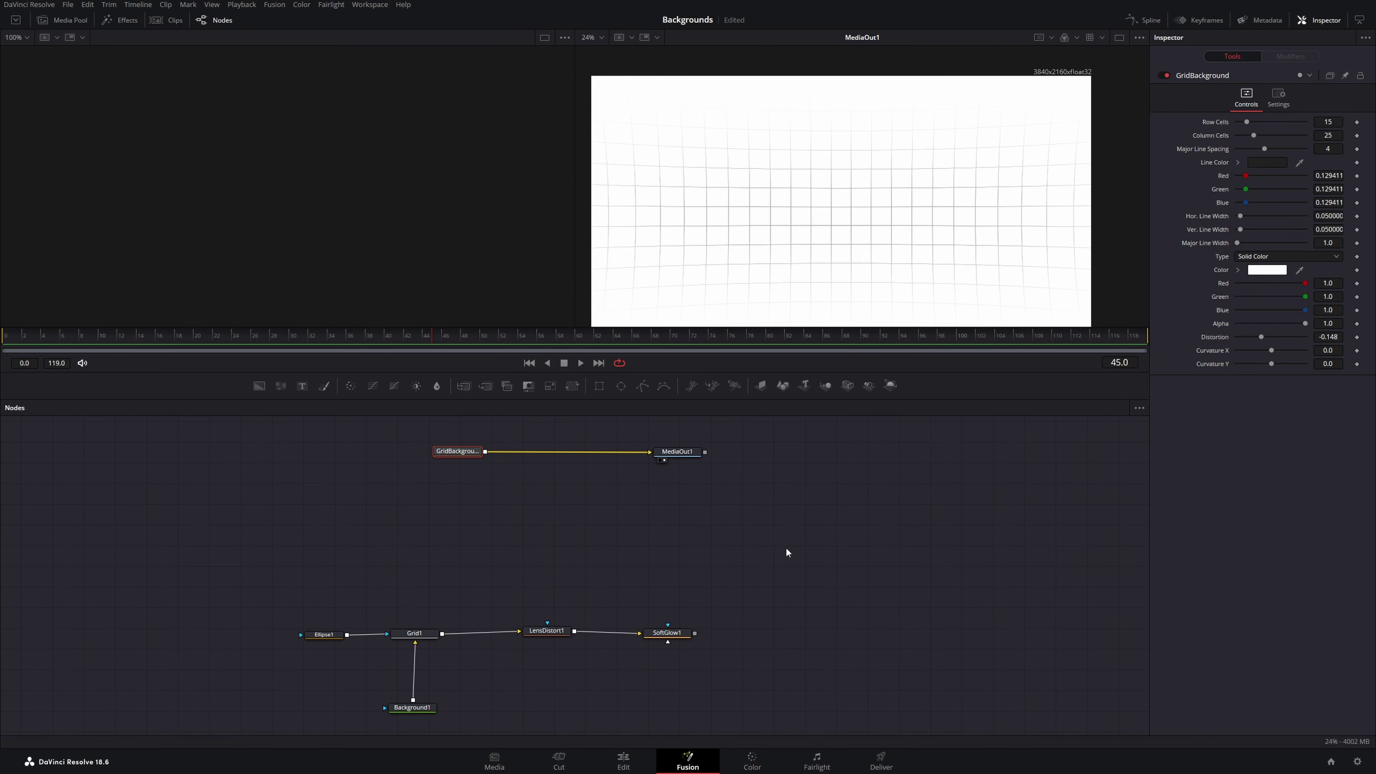
{"action": "left_click_drag", "start_coordinate": [552, 539], "coordinate": [558, 533]}
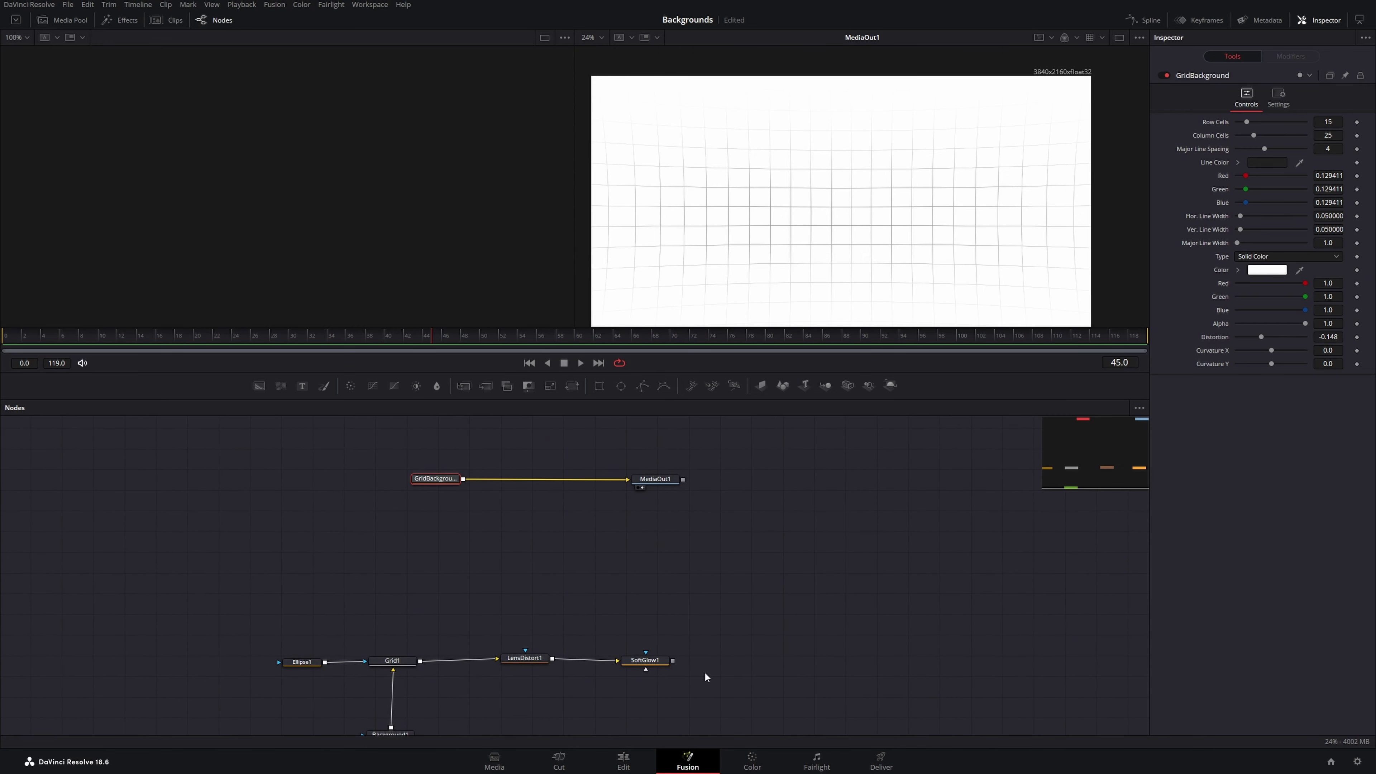
{"action": "left_click_drag", "start_coordinate": [669, 636], "coordinate": [715, 646]}
{"action": "left_click_drag", "start_coordinate": [686, 491], "coordinate": [800, 676]}
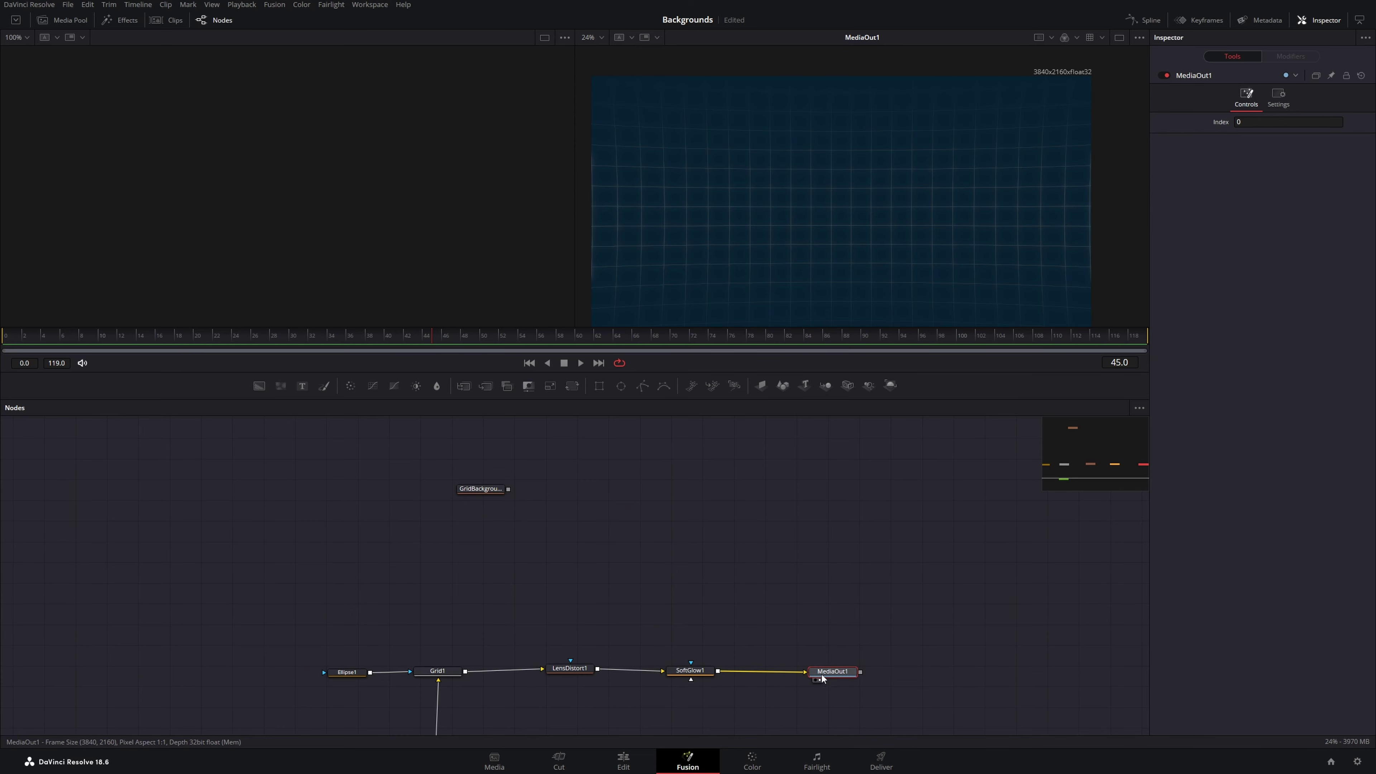
{"action": "scroll", "coordinate": [809, 579], "scroll_direction": "down", "scroll_amount": 2}
{"action": "scroll", "coordinate": [856, 253], "scroll_direction": "down", "scroll_amount": 1}
{"action": "scroll", "coordinate": [856, 258], "scroll_direction": "up", "scroll_amount": 1}
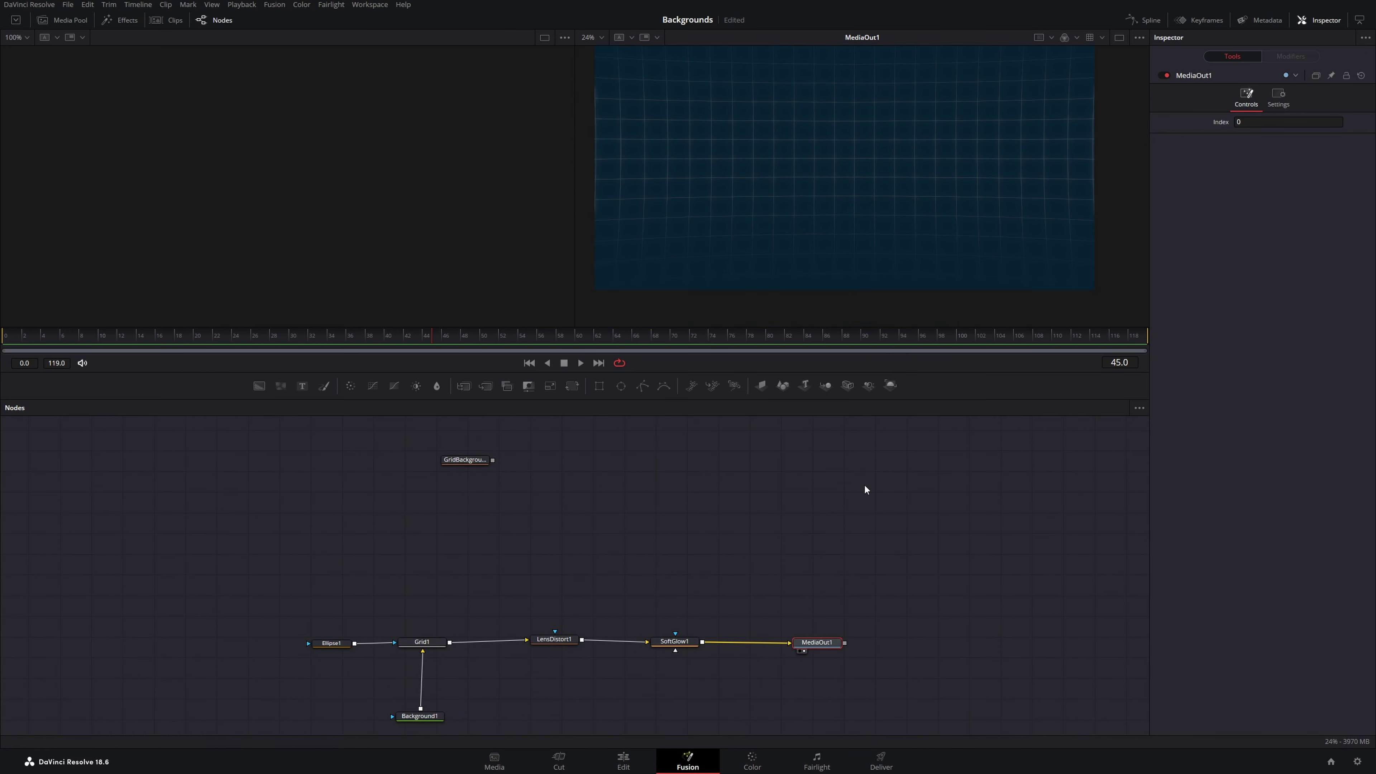
Step: Switch to the Edit page and show the project's Media Pool with its bins
{"action": "left_click", "coordinate": [624, 760]}
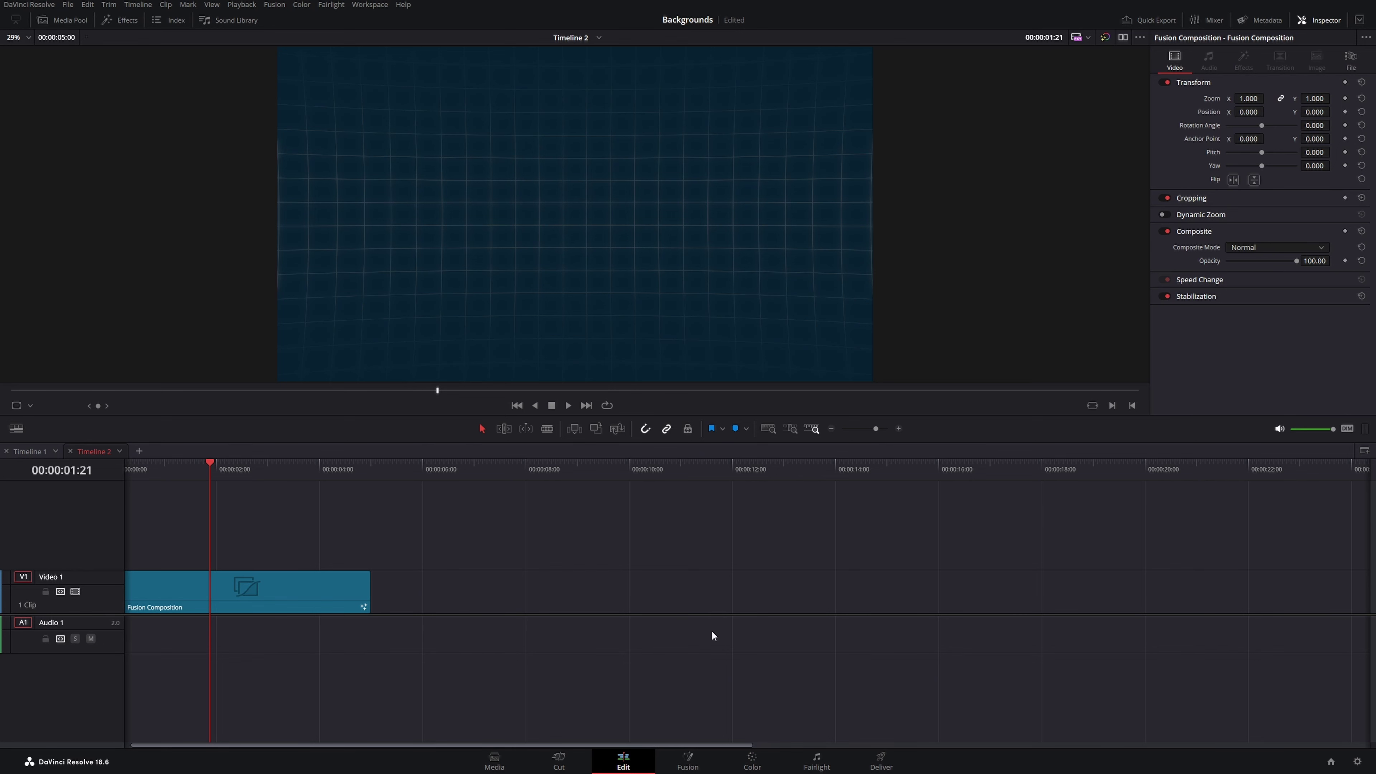
{"action": "left_click", "coordinate": [81, 20]}
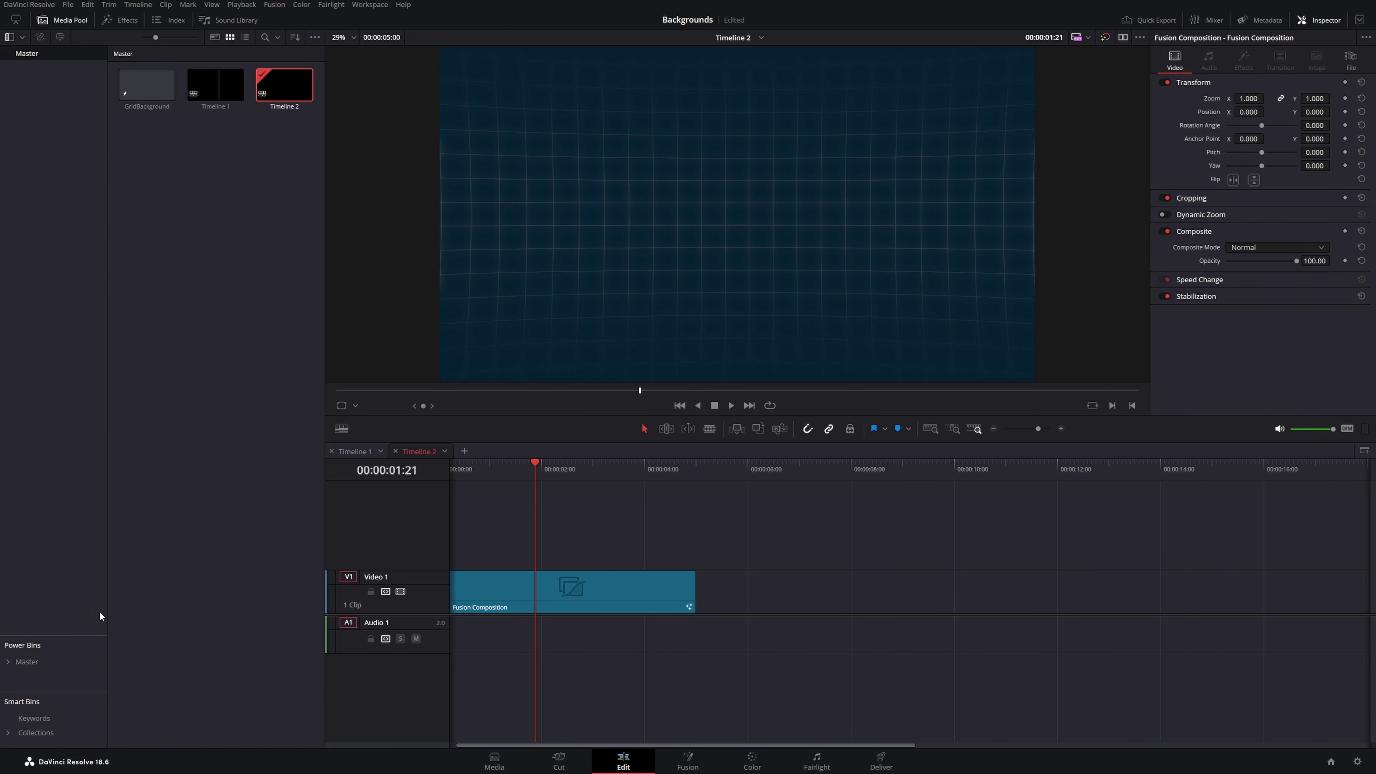
Step: Enlarge the Power Bins area, expand its Master bin and open the Template bin
{"action": "left_click_drag", "start_coordinate": [34, 633], "coordinate": [33, 262]}
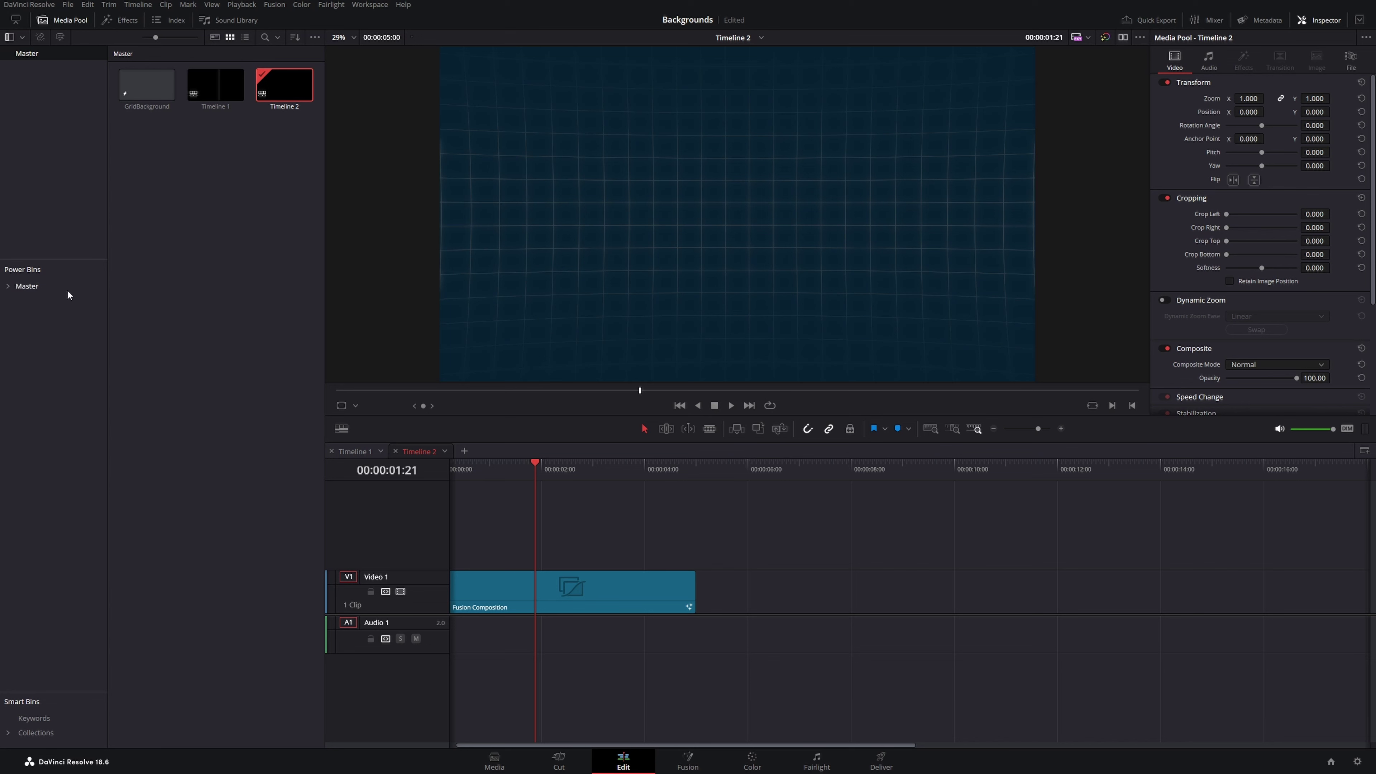
{"action": "left_click", "coordinate": [9, 287]}
{"action": "left_click", "coordinate": [37, 460]}
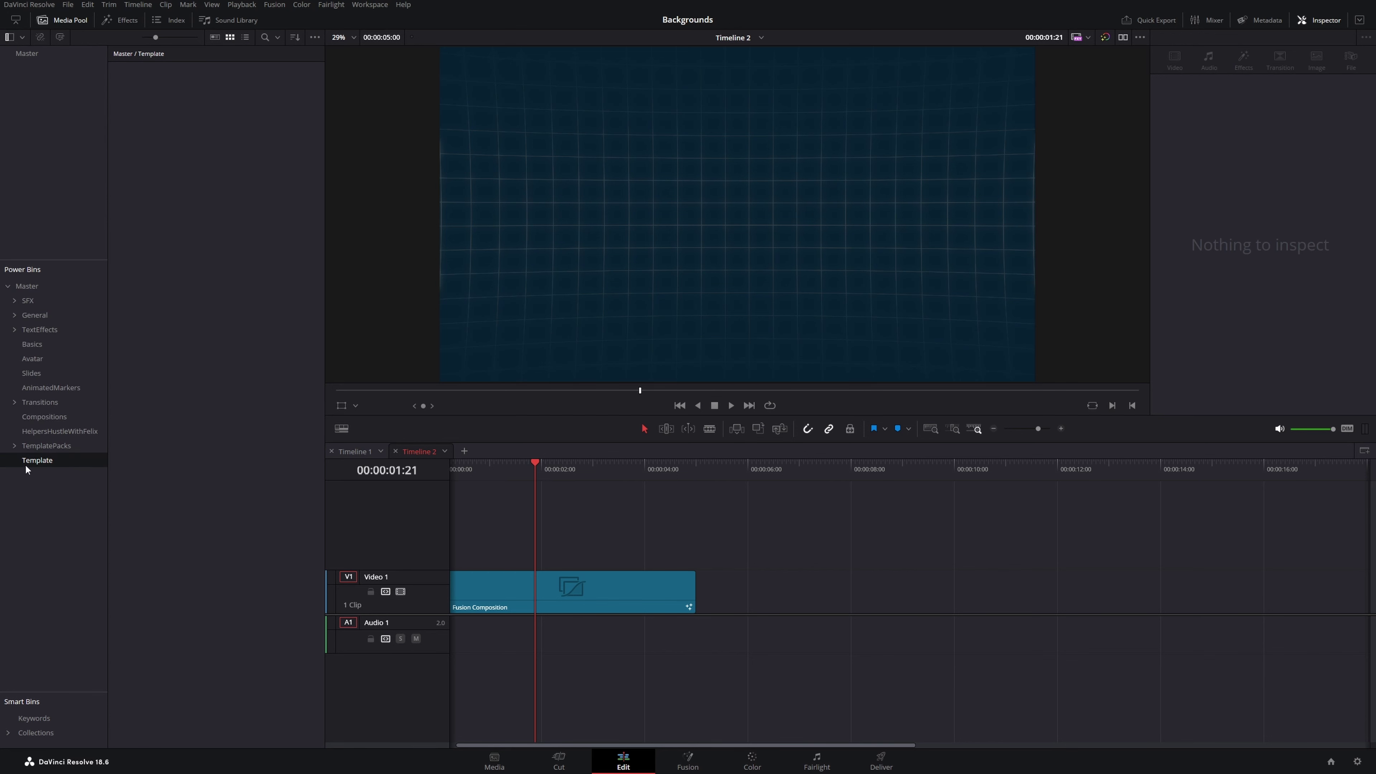
Step: Store the timeline's Fusion Composition clip in the Template power bin and rename the stored copy GridBackground
{"action": "left_click_drag", "start_coordinate": [546, 617], "coordinate": [267, 268]}
{"action": "double_click", "coordinate": [151, 107]}
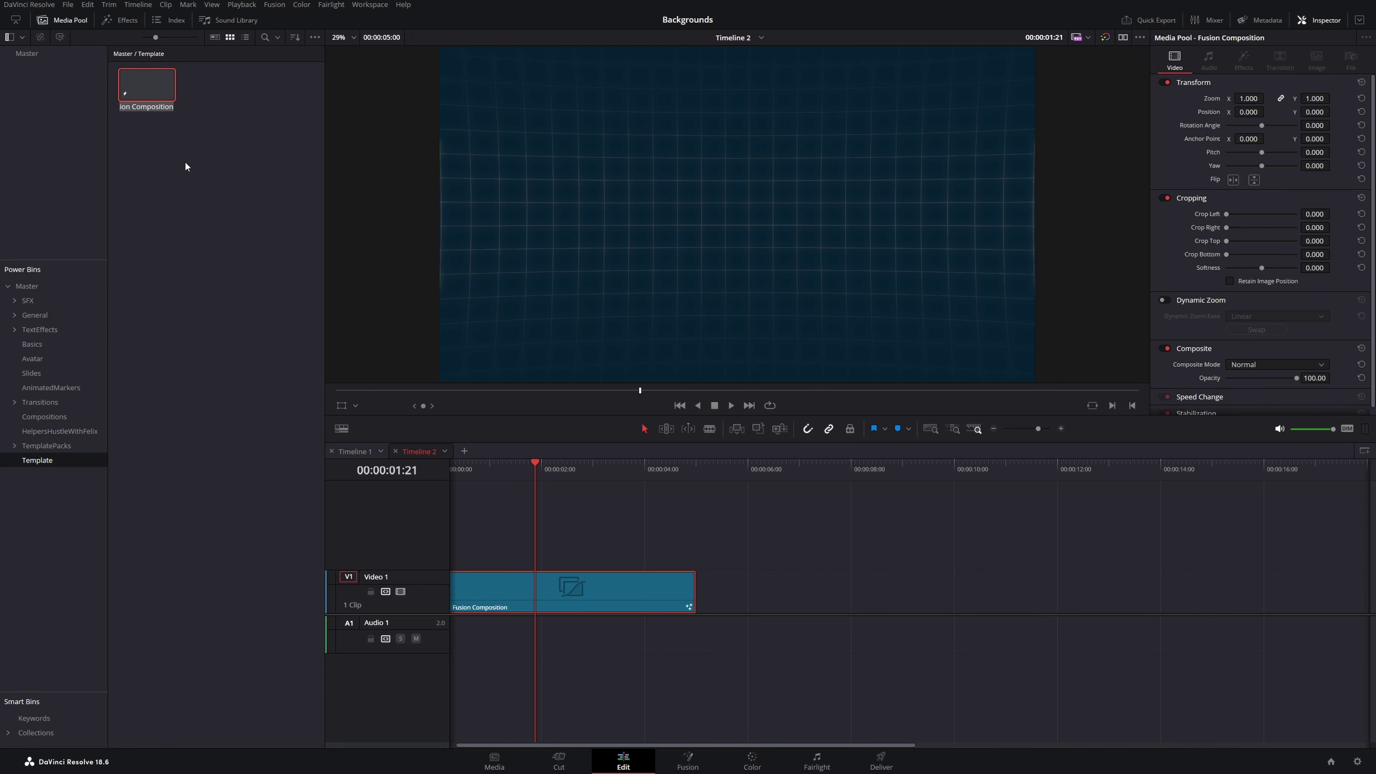
{"action": "type", "text": "GridBackground"}
{"action": "key", "text": "Return"}
{"action": "left_click", "coordinate": [701, 499]}
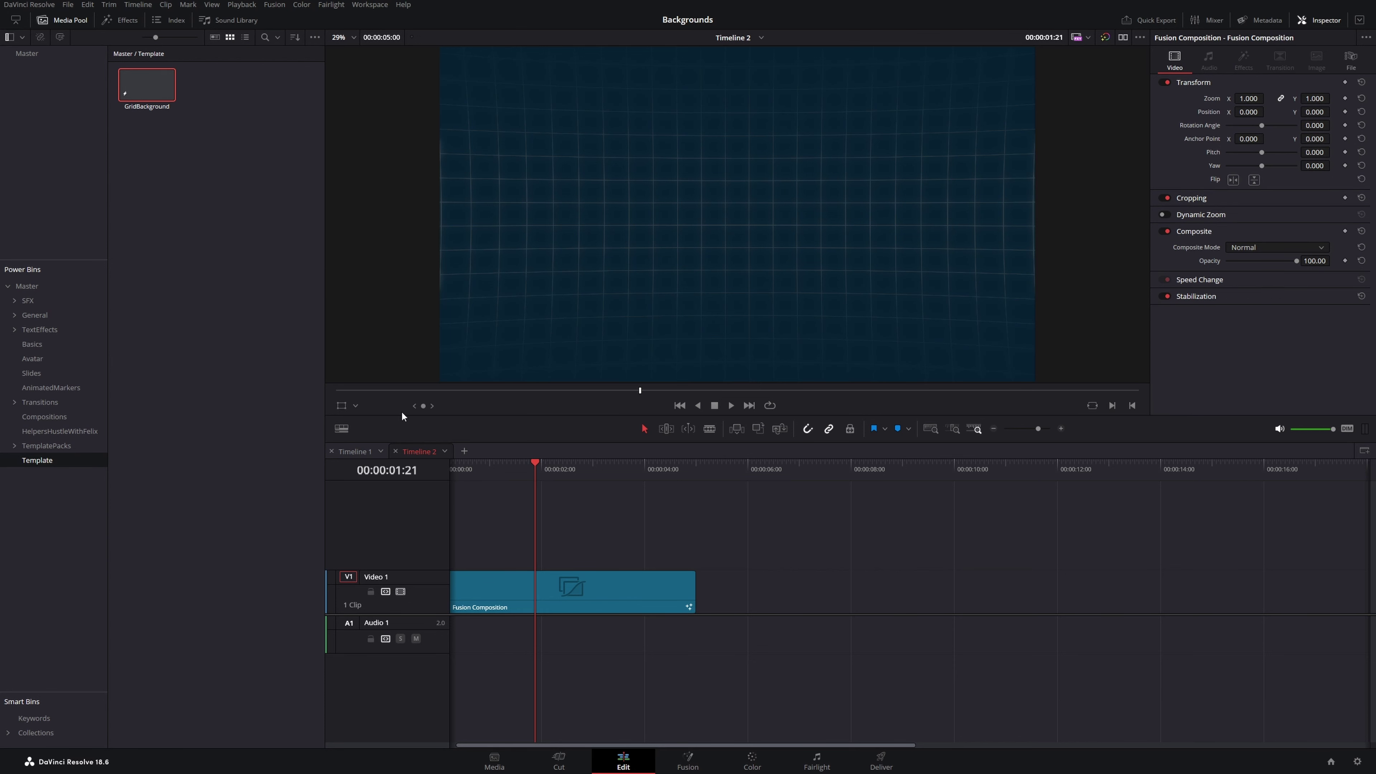
Step: Try out the stored GridBackground on Video 1 at about 9 seconds, previewing the copy at about 12 seconds
{"action": "left_click_drag", "start_coordinate": [143, 66], "coordinate": [902, 588]}
{"action": "left_click_drag", "start_coordinate": [912, 487], "coordinate": [1069, 479]}
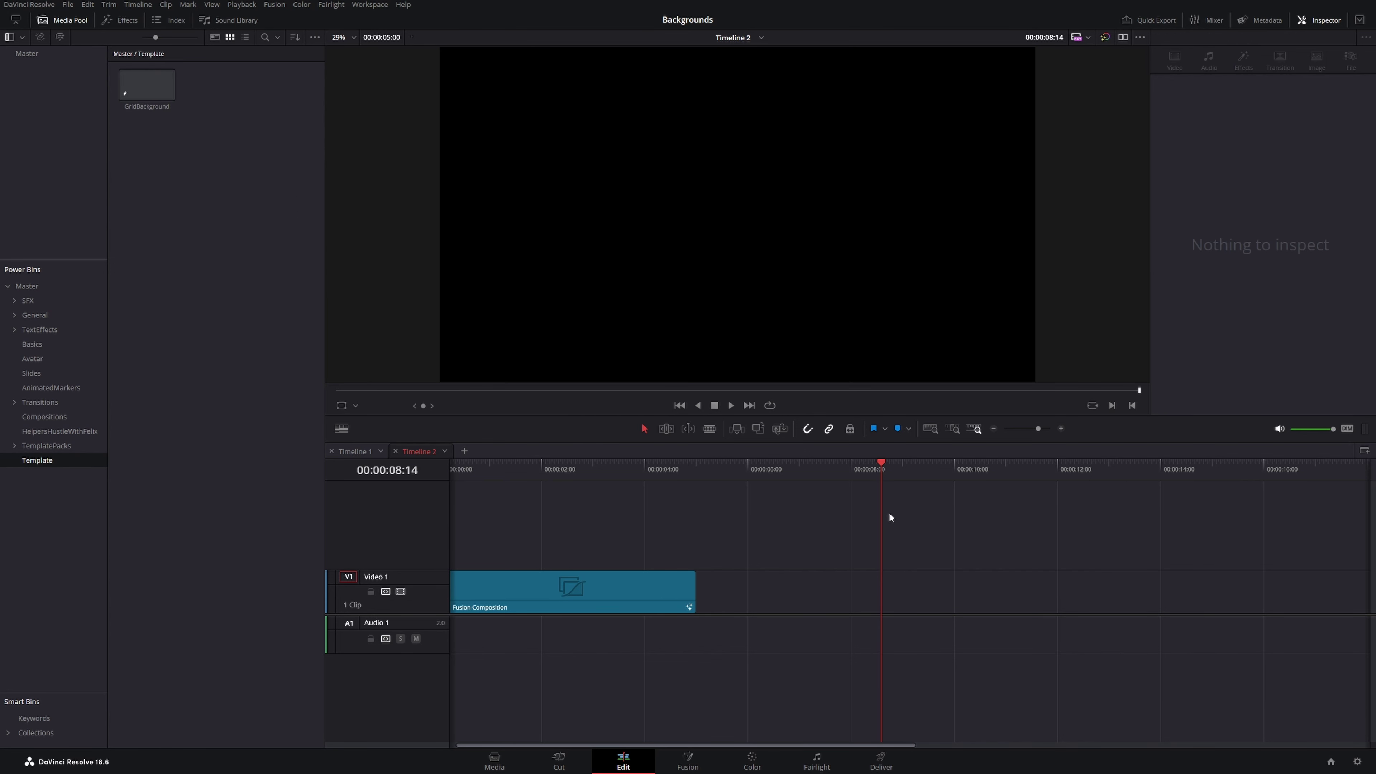
{"action": "left_click_drag", "start_coordinate": [873, 474], "coordinate": [826, 469]}
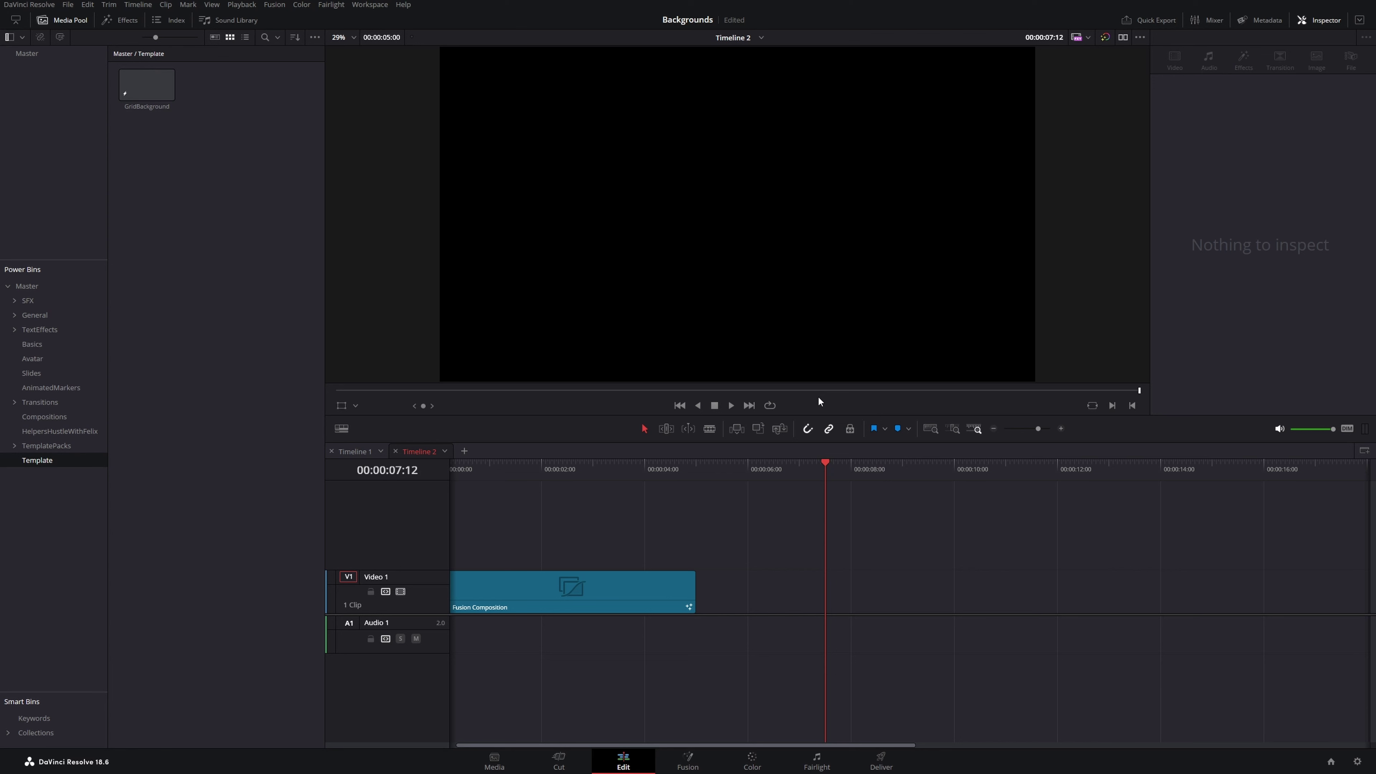